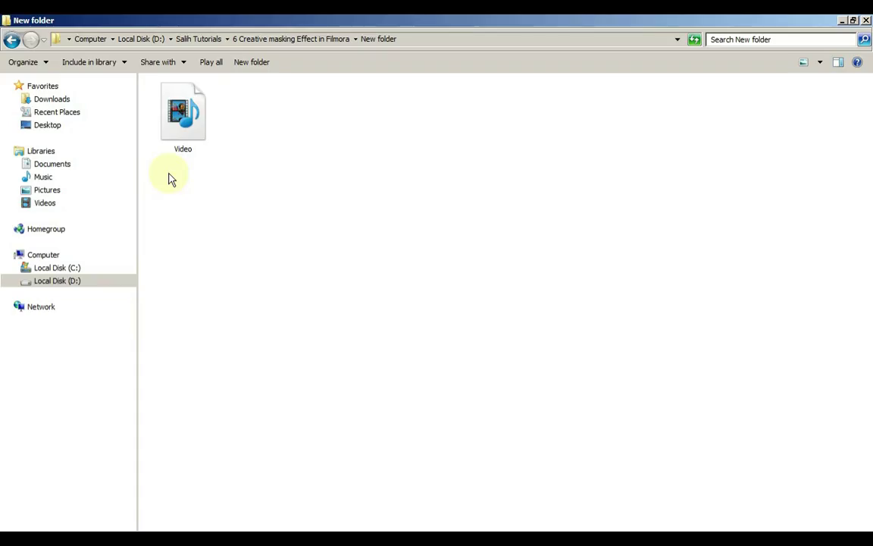
Drag the Video file from the New folder into Filmora's media library
mouse_move(182, 114)
mouse_down()
mouse_move(213, 242)
mouse_move(305, 231)
mouse_up()
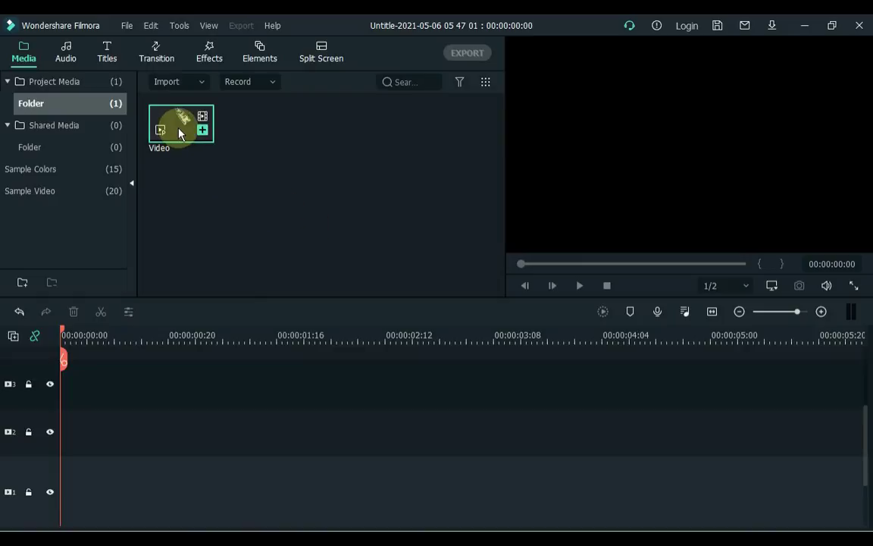
Put the boat Video clip on track 1 of the timeline
drag(178, 129, 75, 482)
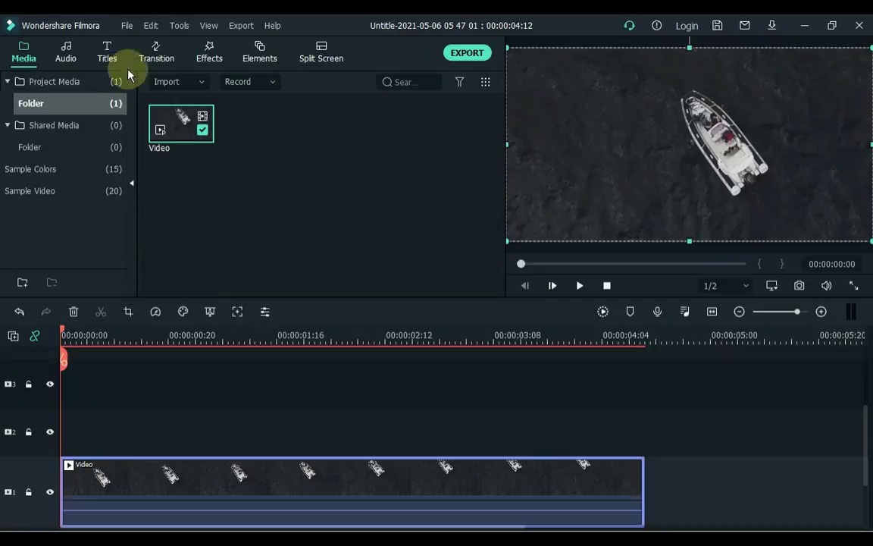
Add a Default Title on track 2, trimmed to end at 00:00:04:12 with the video
click(108, 52)
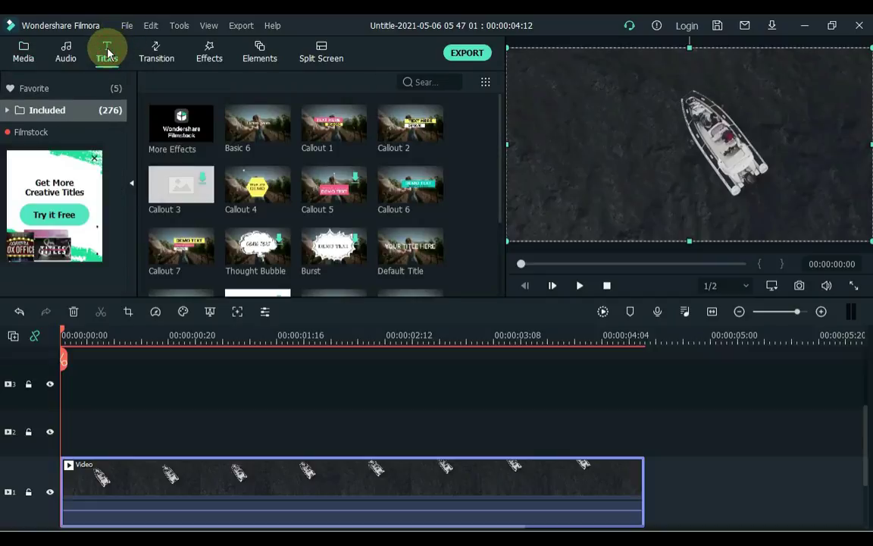
mouse_move(409, 249)
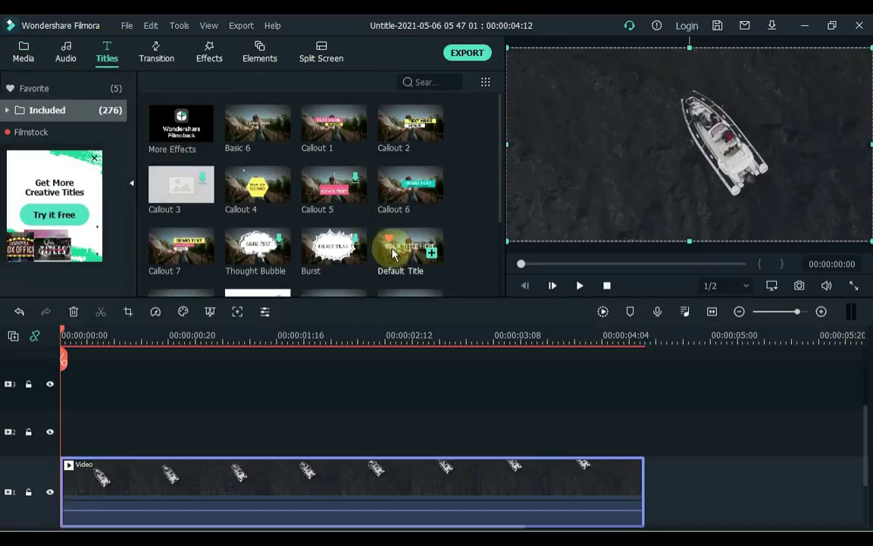
mouse_move(397, 259)
mouse_down()
mouse_move(83, 428)
mouse_move(62, 428)
mouse_up()
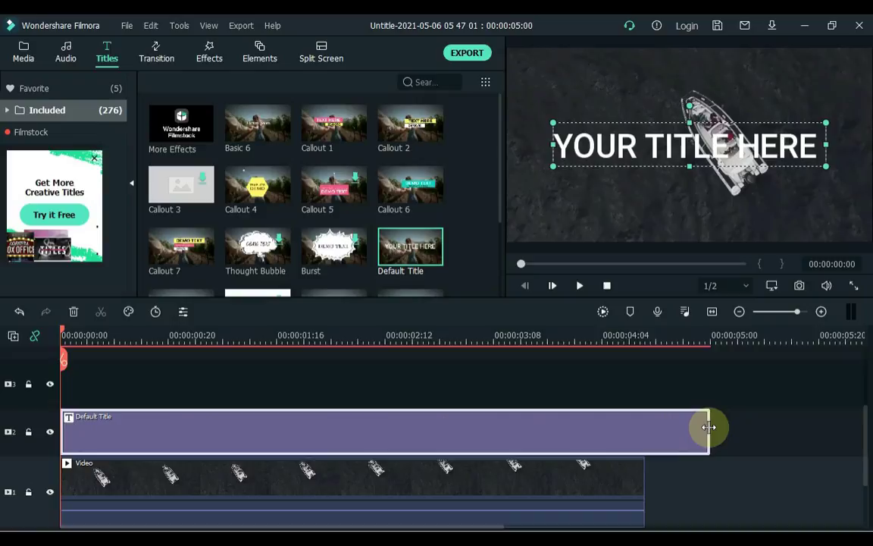
drag(707, 427, 644, 440)
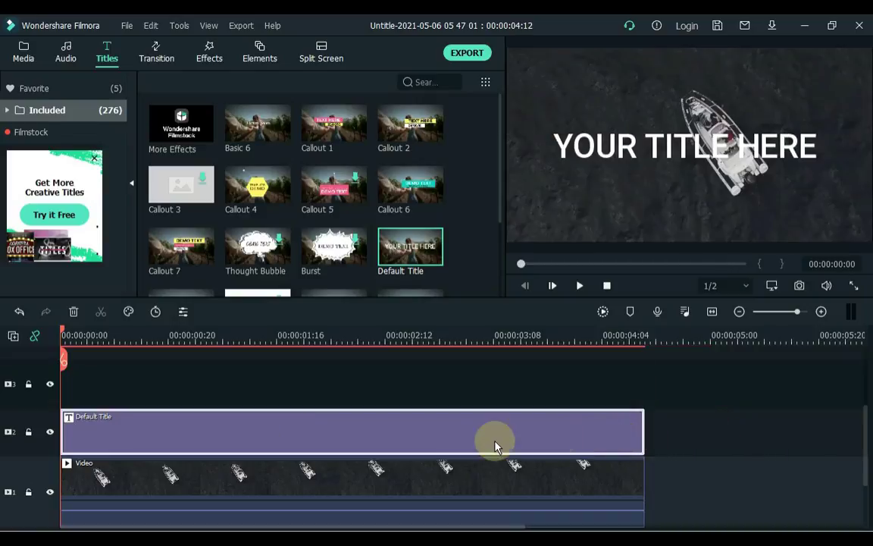
click(121, 430)
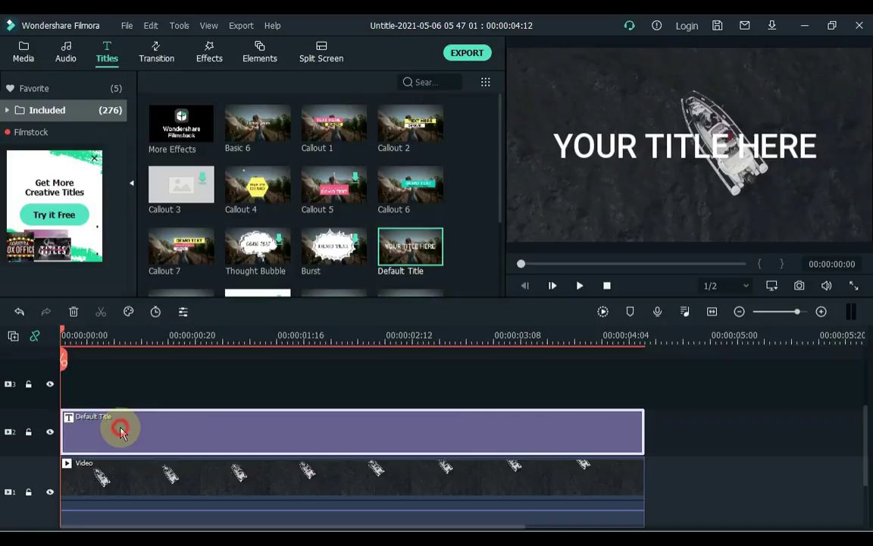
Change the title to 'Directed by: Salih Tutorials', shrunk and rotated to lie along the boat
double_click(121, 430)
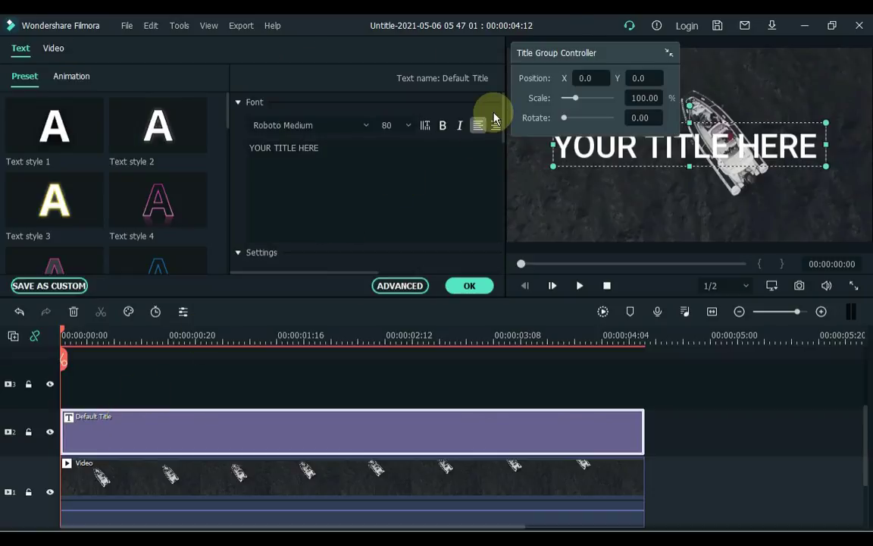
mouse_move(544, 61)
mouse_down()
mouse_move(523, 270)
mouse_move(701, 398)
mouse_up()
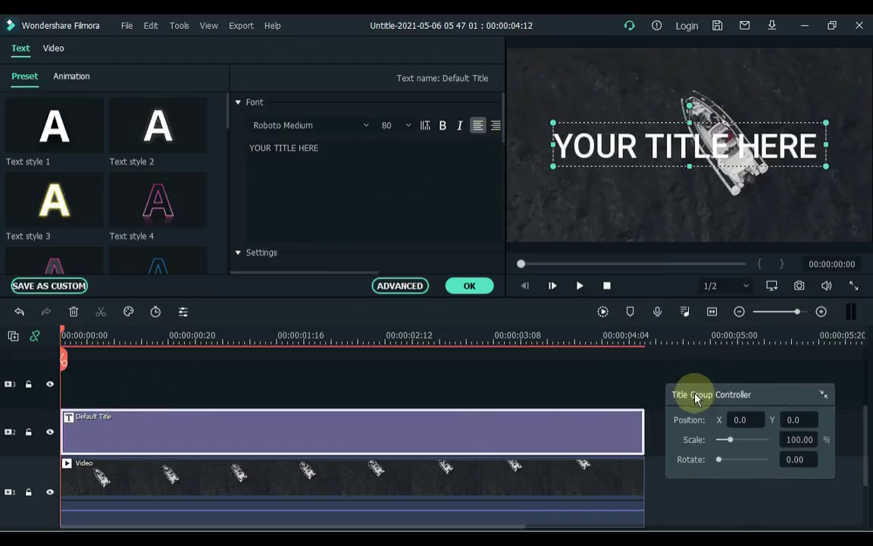
click(378, 163)
key(ctrl+a)
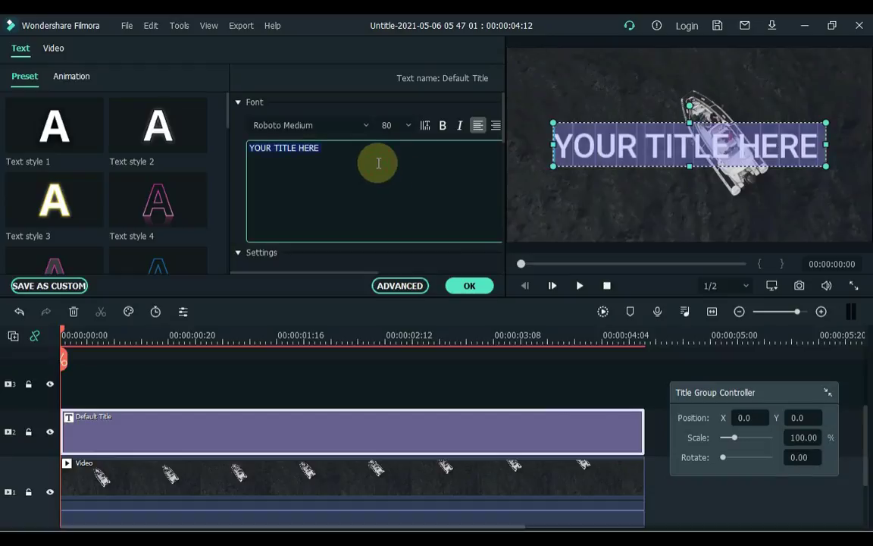
text(Directed)
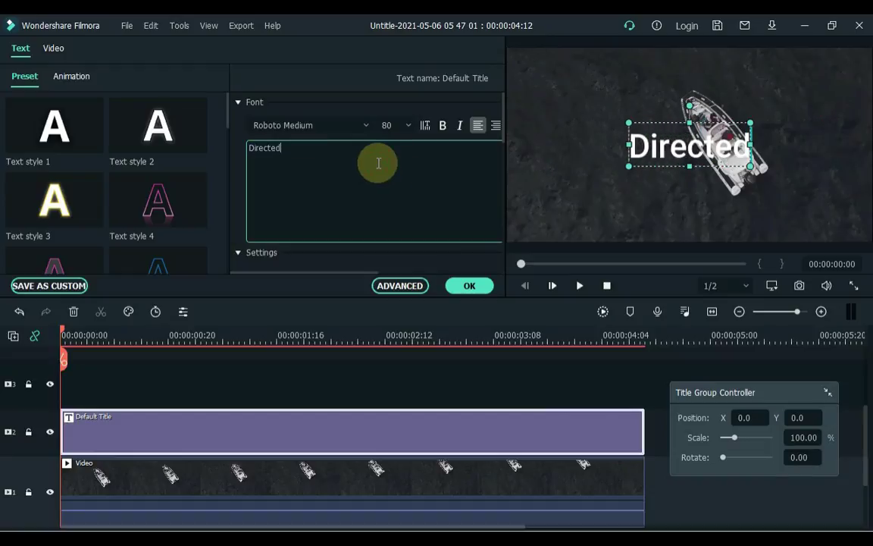
text( by: Salih Tuto)
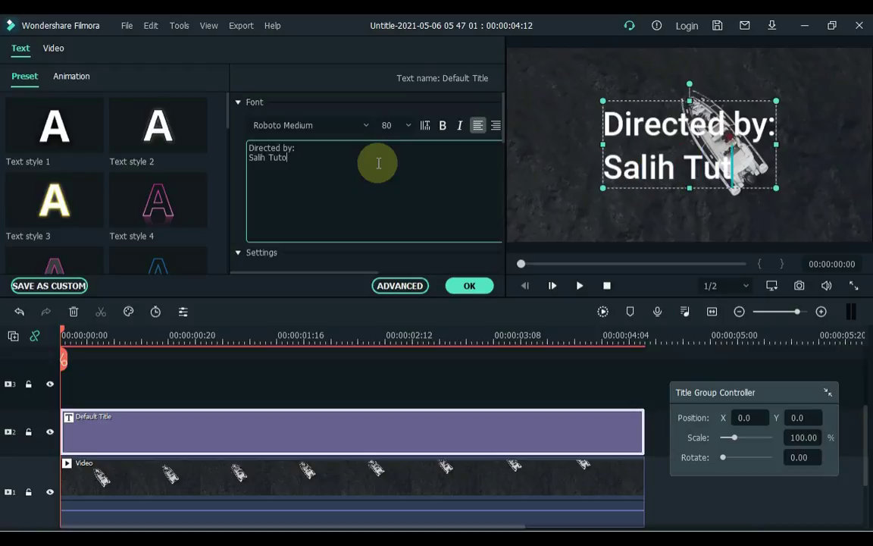
text(rials)
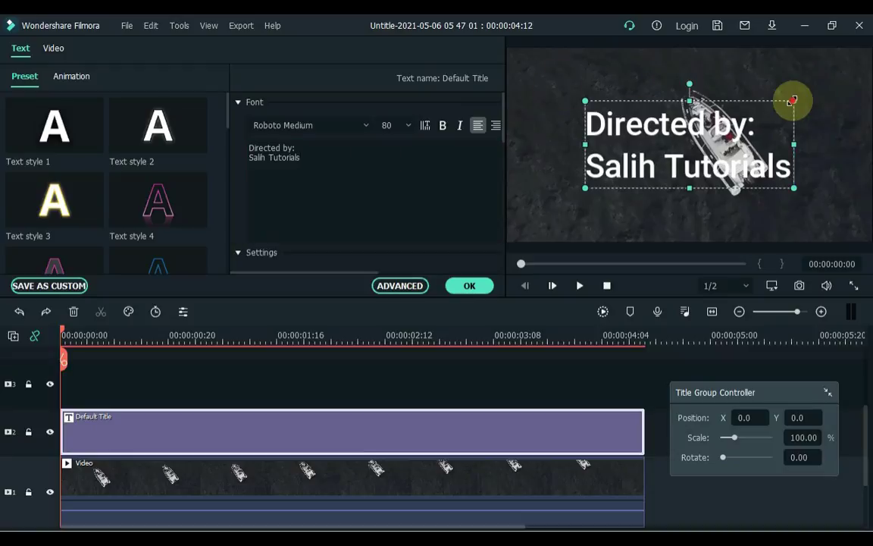
mouse_move(793, 101)
mouse_down()
mouse_move(674, 150)
mouse_move(746, 132)
mouse_move(716, 125)
mouse_move(748, 149)
mouse_up()
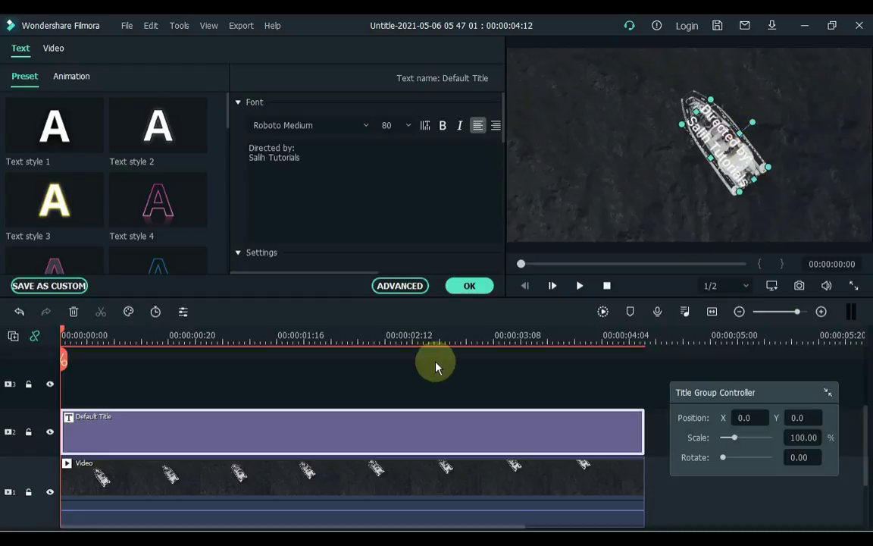
click(468, 288)
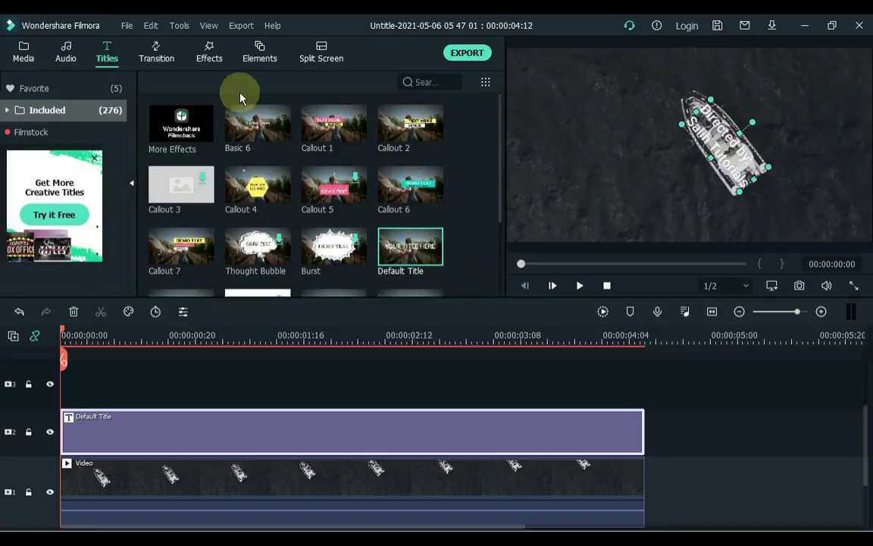
Put a Water Ripple effect on track 3, trimmed to 00:00:04:12, and preview it
click(211, 57)
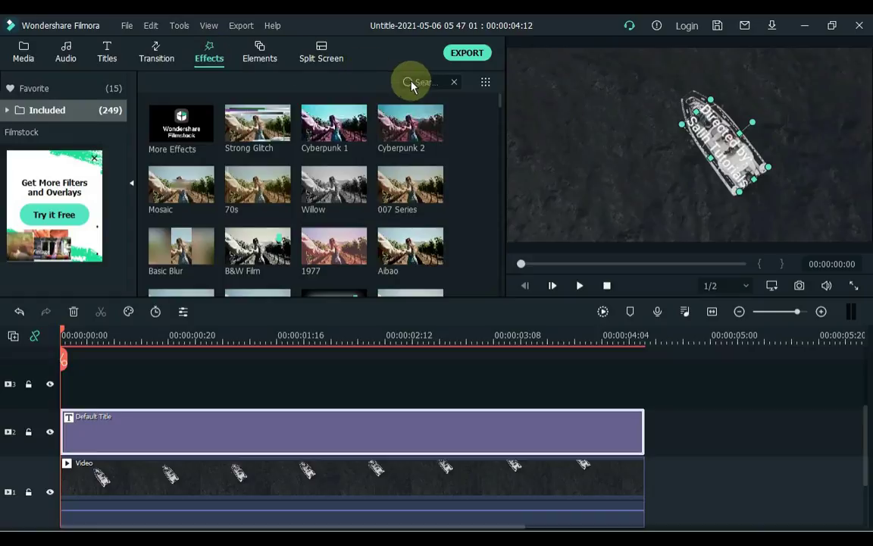
click(435, 82)
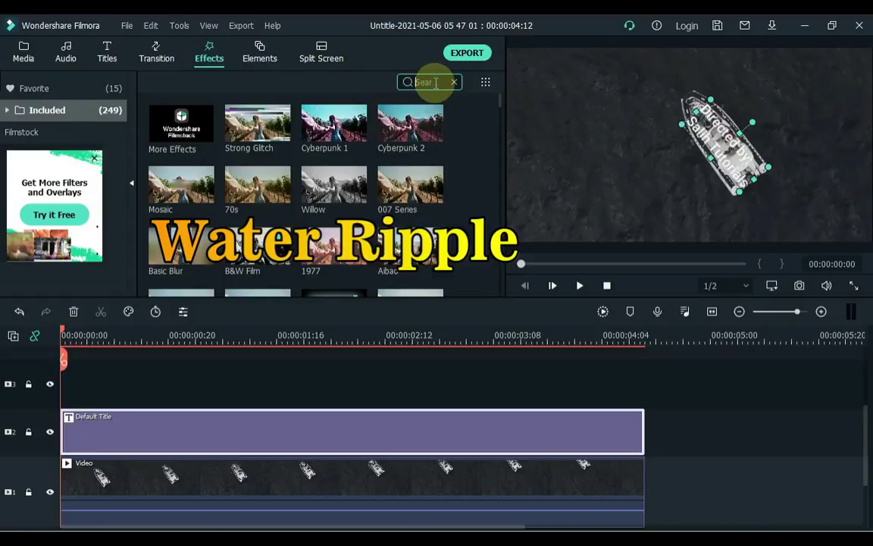
text(water ri)
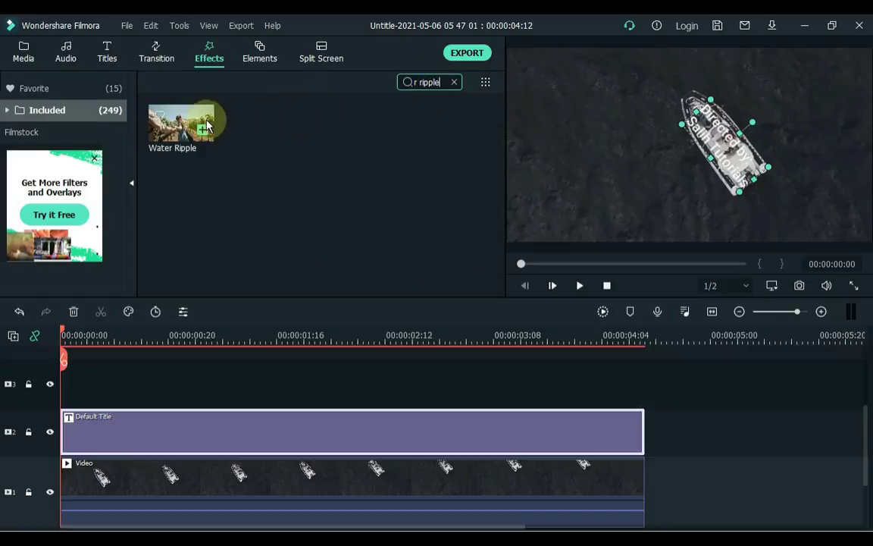
mouse_move(186, 122)
mouse_down()
mouse_move(121, 327)
mouse_move(68, 382)
mouse_up()
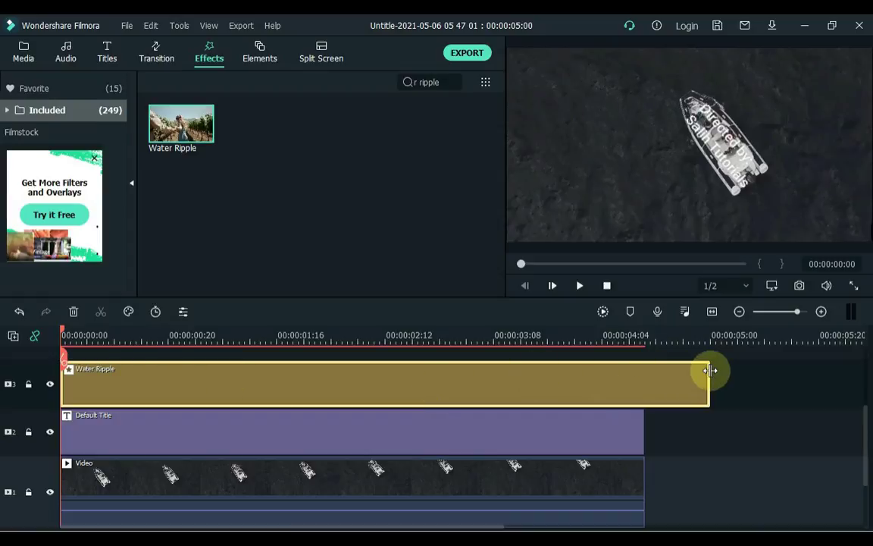
drag(709, 375, 643, 381)
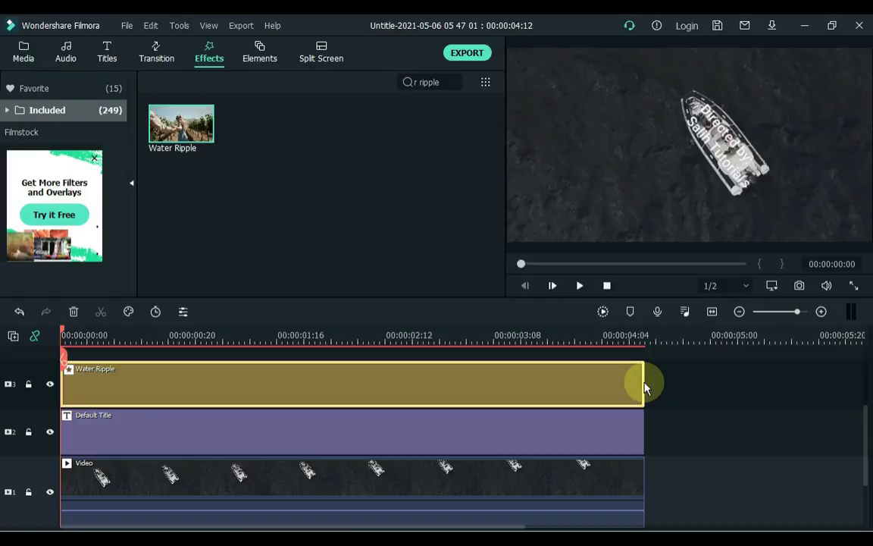
key(space)
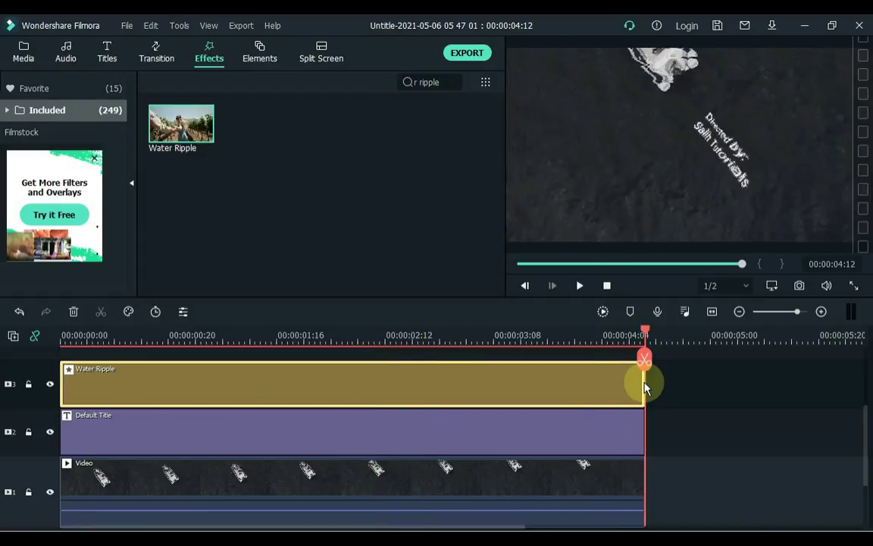
key(Home)
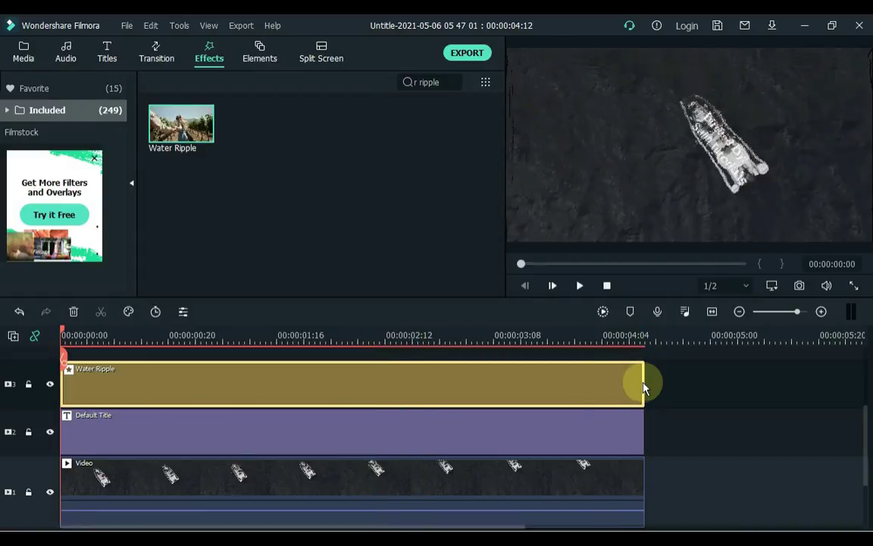
Set the Water Ripple to Level 58, Height 146 and Alpha 65
double_click(242, 388)
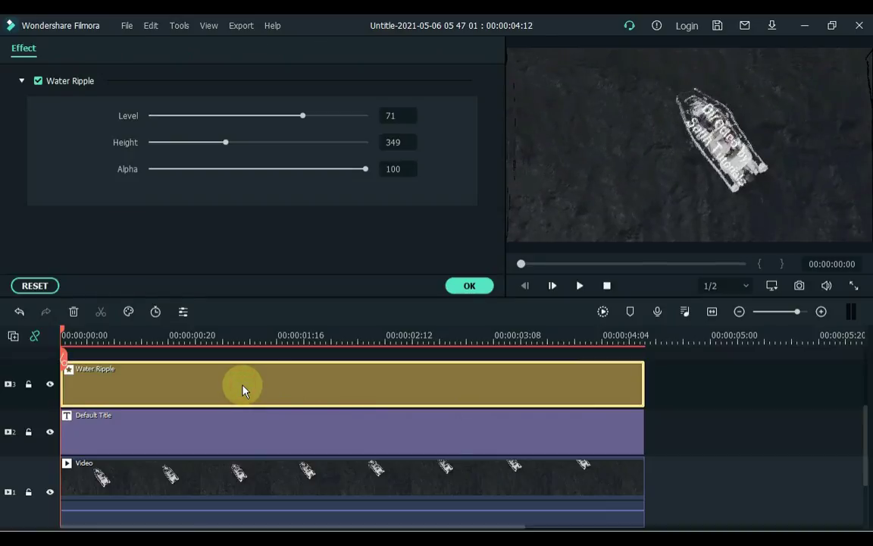
drag(303, 115, 275, 119)
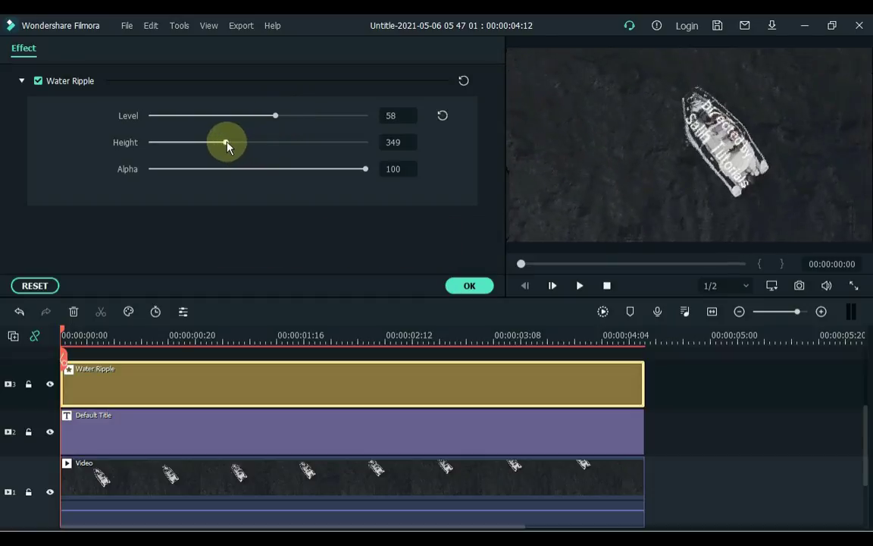
drag(228, 147, 180, 146)
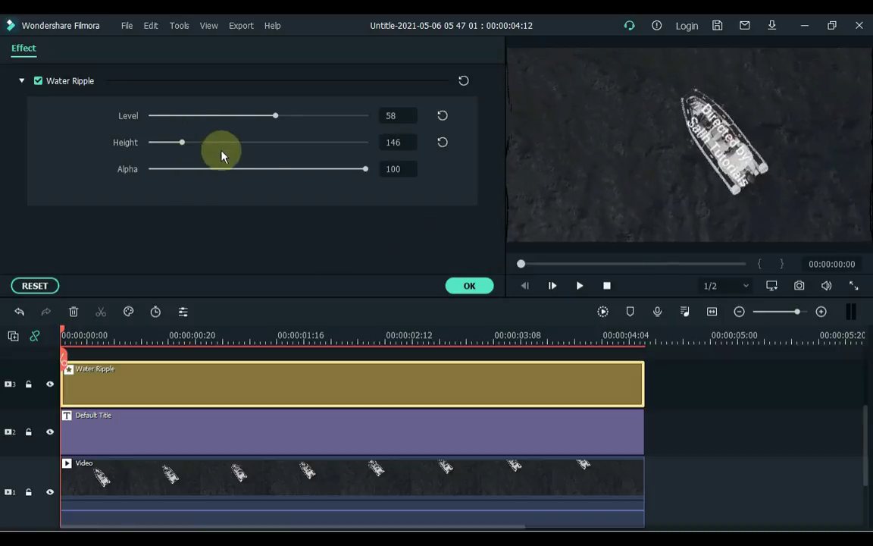
drag(365, 170, 290, 170)
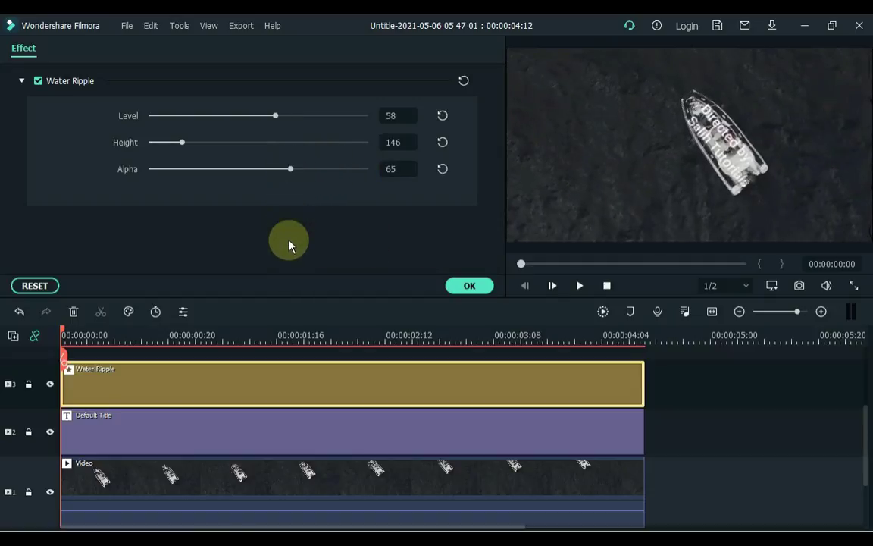
key(space)
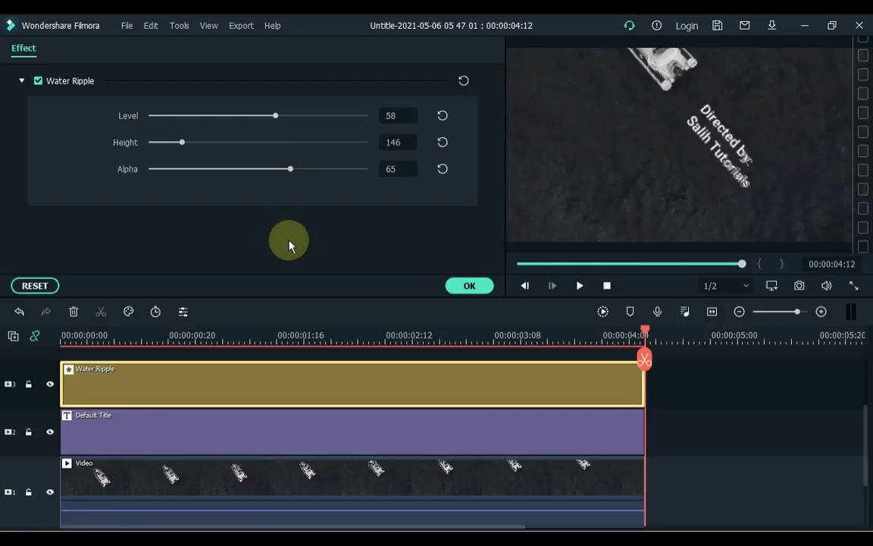
click(469, 286)
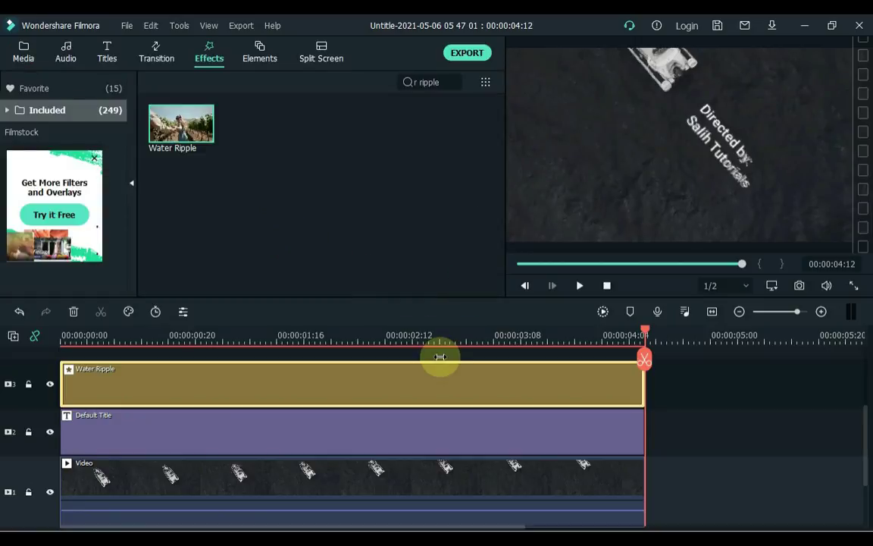
scroll(424, 416, up, 1)
scroll(374, 416, up, 1)
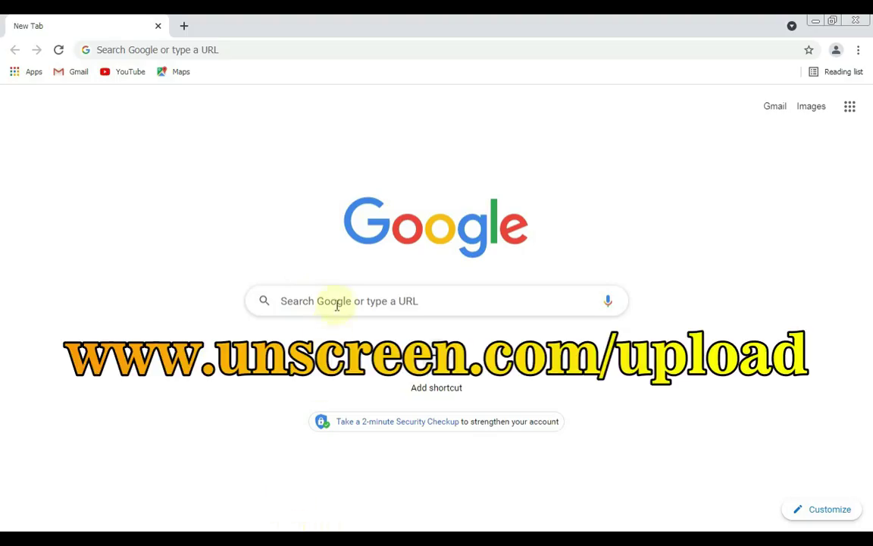
click(338, 299)
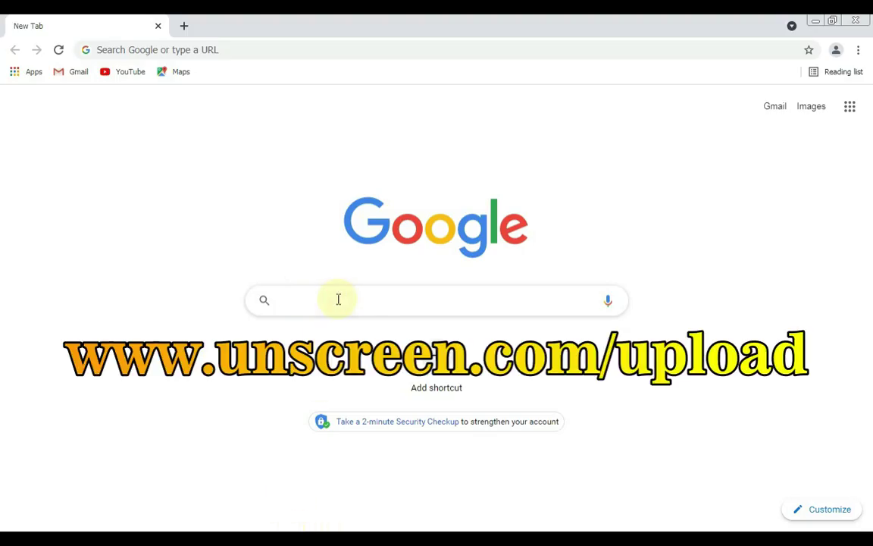
text(www.unscr)
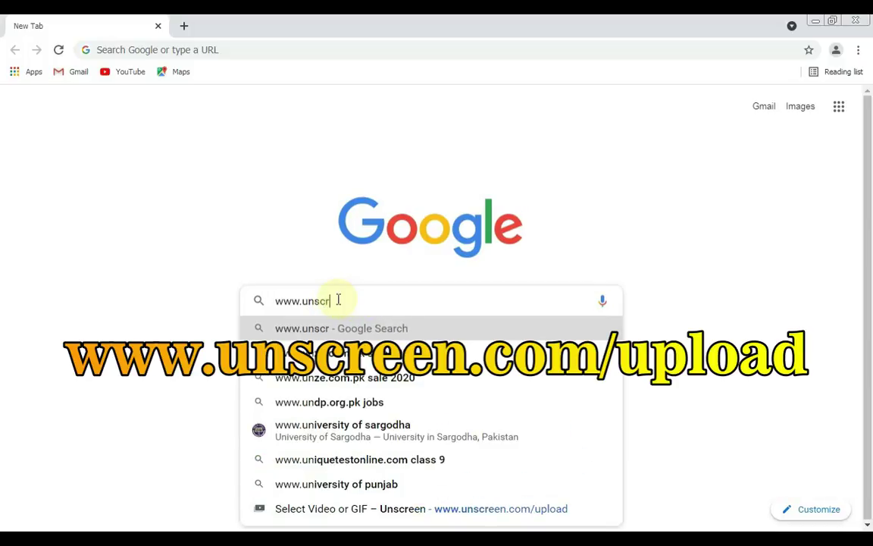
text(een.com/upl)
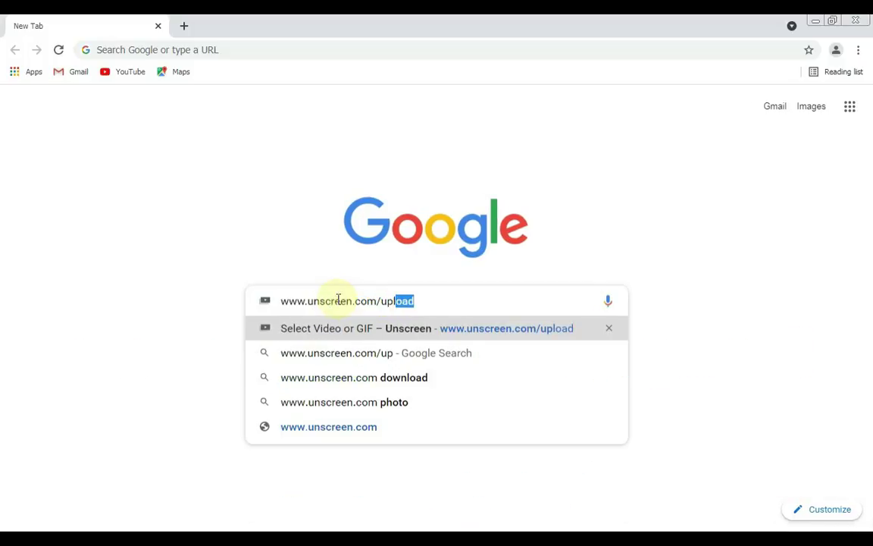
text(oad)
key(Return)
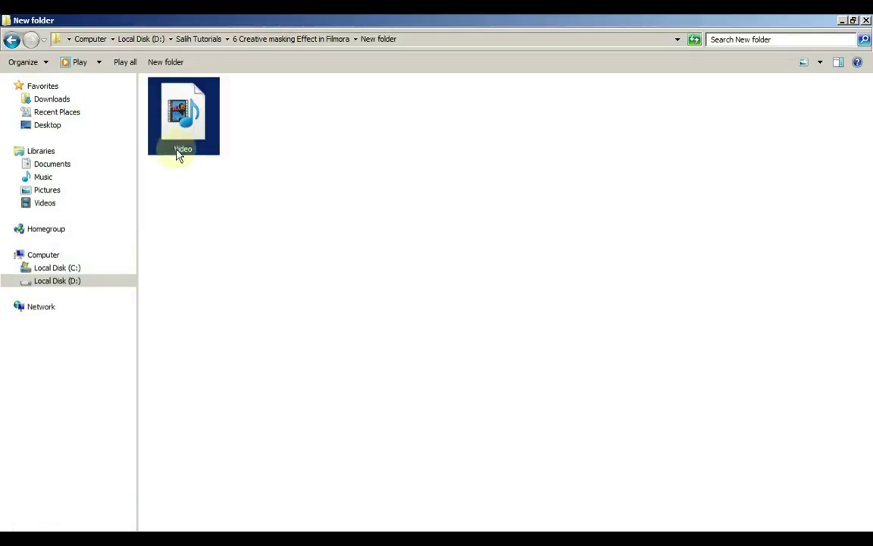
Upload the boat Video file to Unscreen for background removal
mouse_move(180, 150)
mouse_down()
mouse_move(278, 419)
mouse_move(331, 522)
mouse_move(392, 424)
mouse_up()
drag(413, 379, 413, 379)
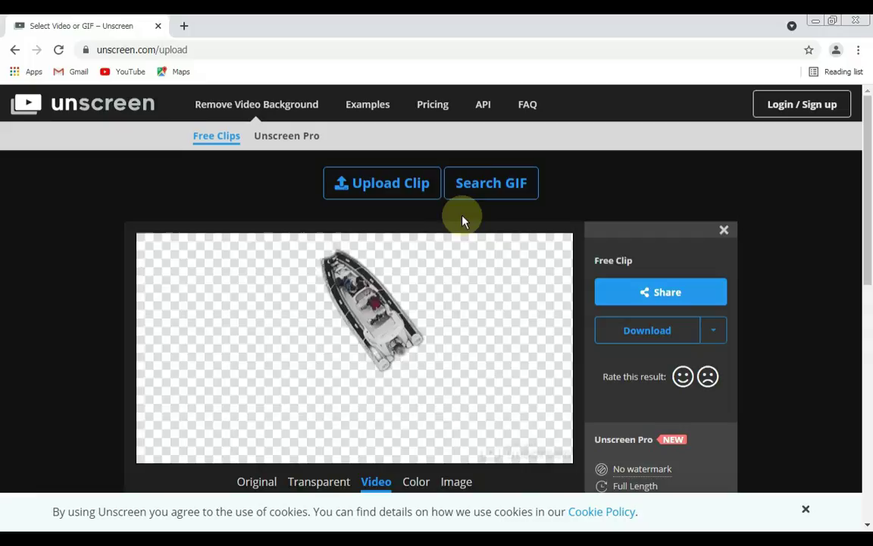
Save the background-free clip as the GIF 'Video-unscreen' in the New folder, beside the original Video
click(625, 333)
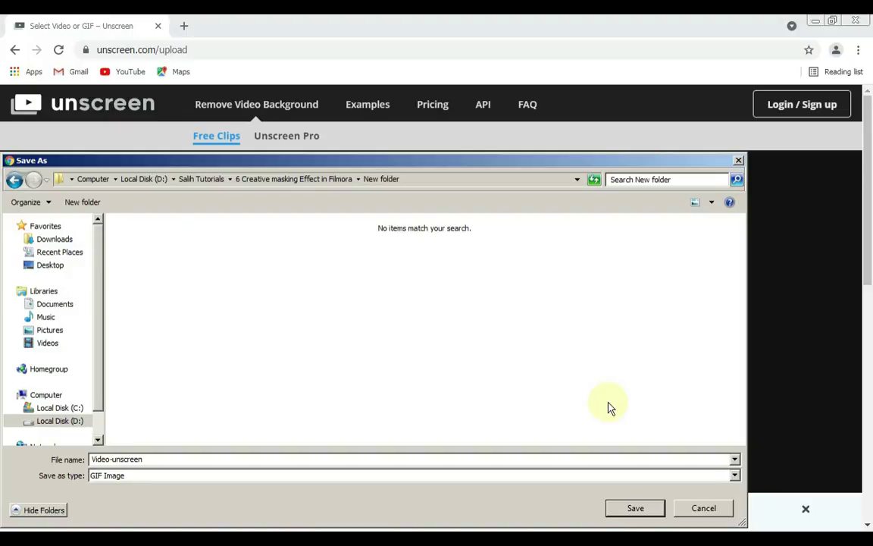
click(634, 508)
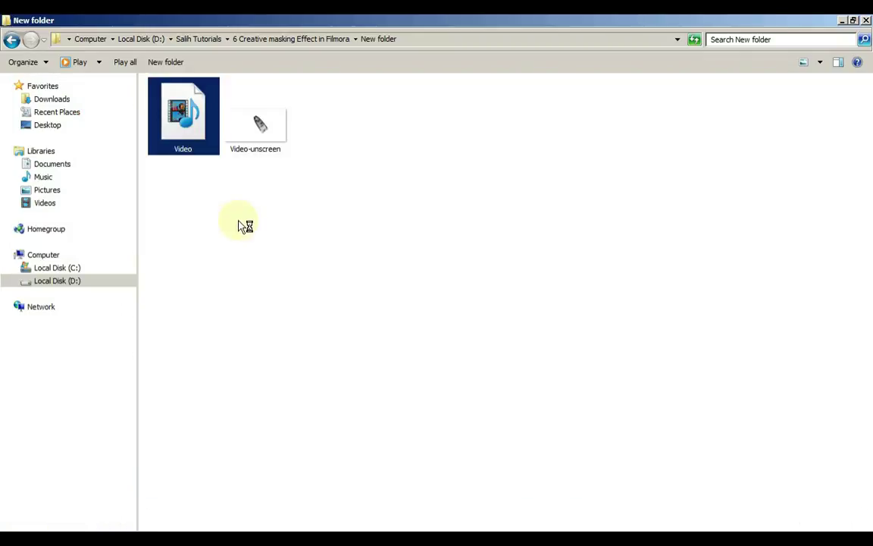
click(252, 139)
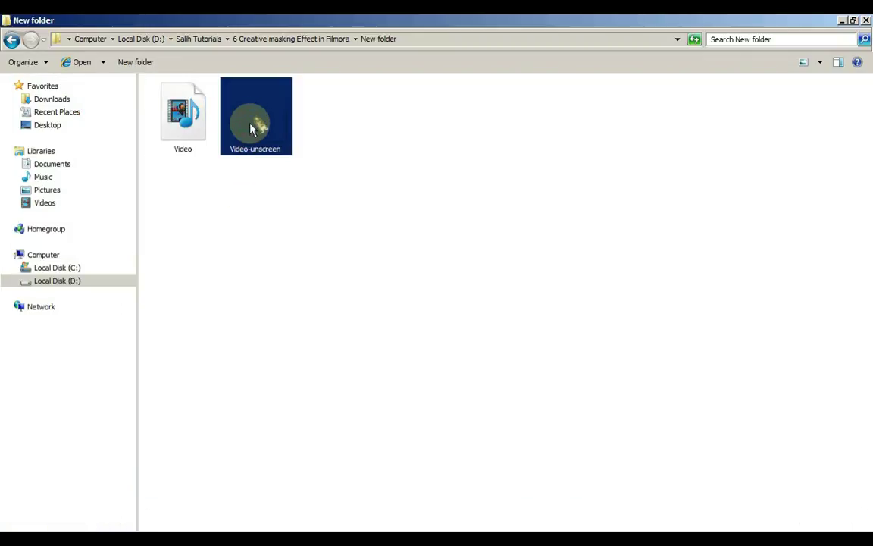
drag(251, 129, 247, 485)
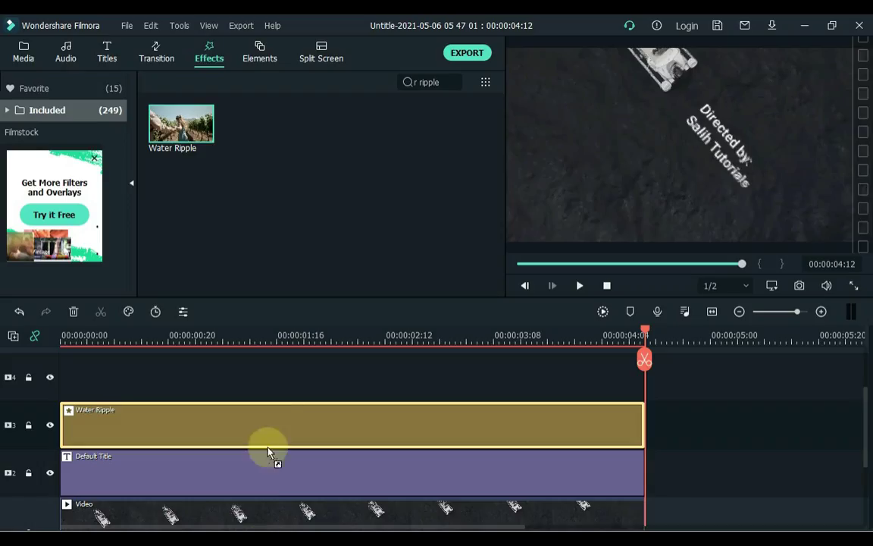
Place Video-unscreen on track 4 starting at 00:00:00 and preview the overlay
drag(269, 452, 274, 364)
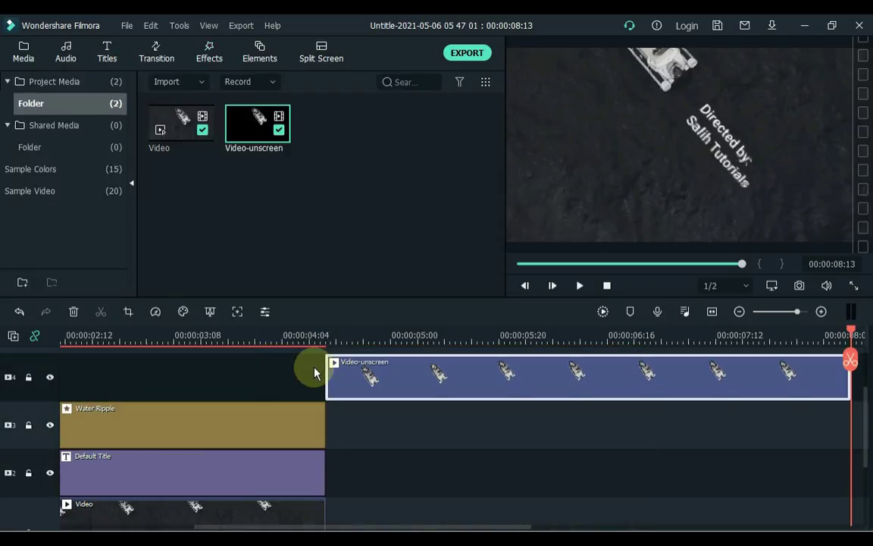
drag(370, 374, 229, 379)
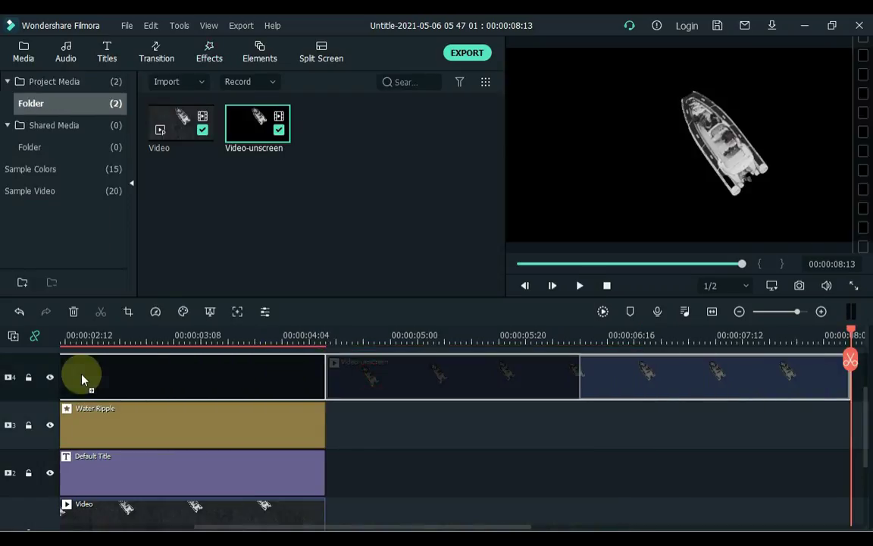
drag(230, 379, 55, 386)
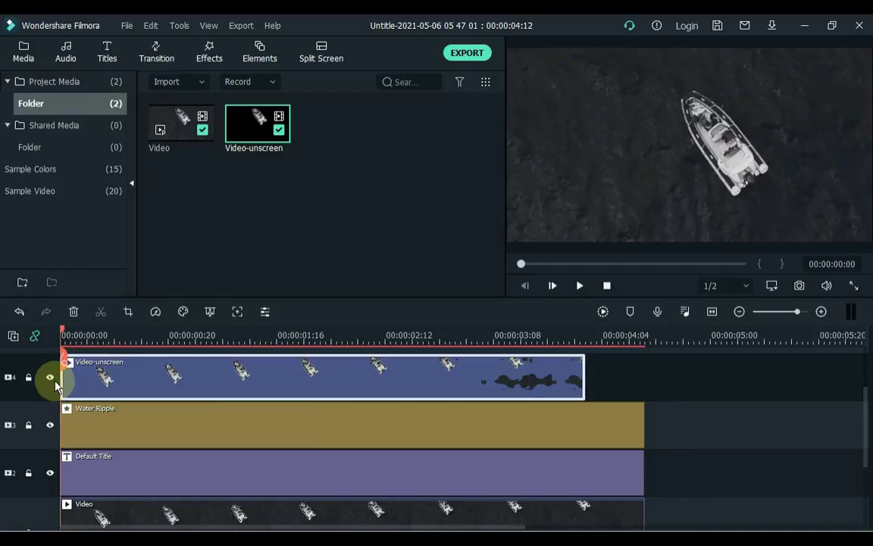
key(space)
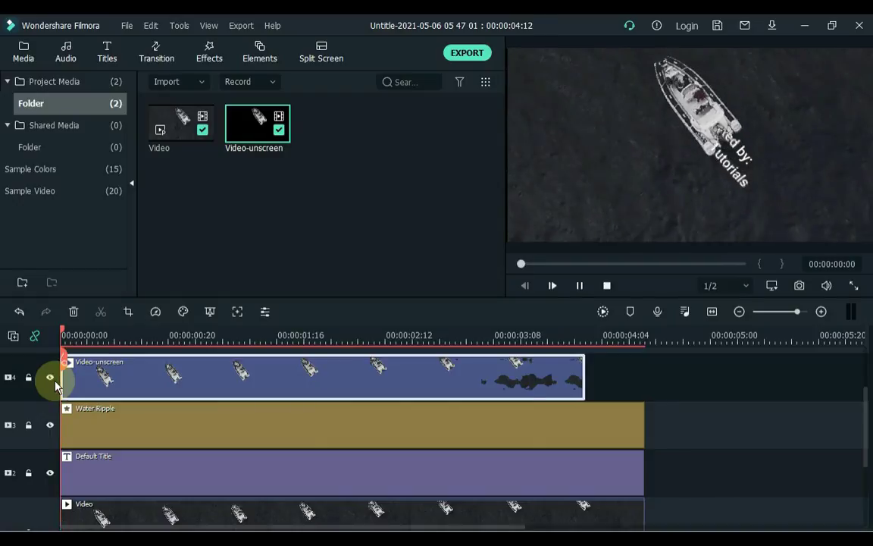
key(space)
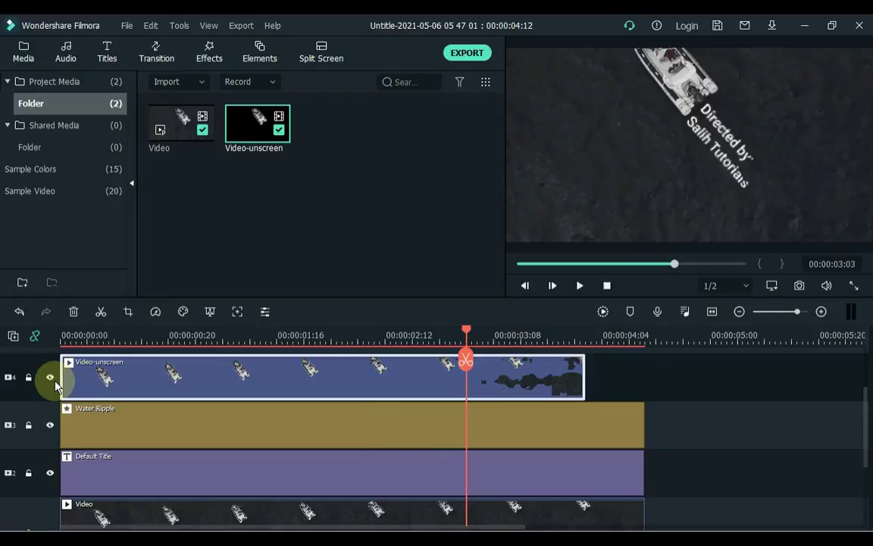
Split the Video-unscreen clip at 00:00:02:17
key(Left)
key(Left)
key(Left)
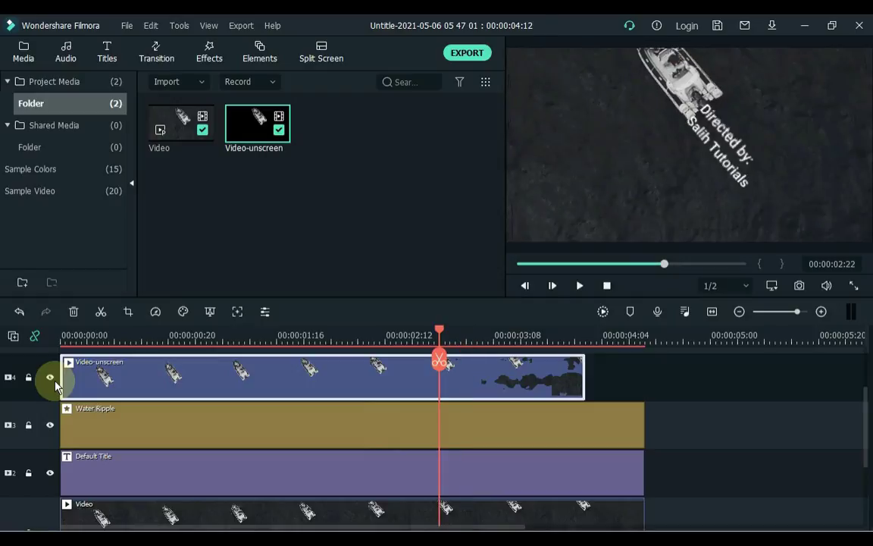
key(Left)
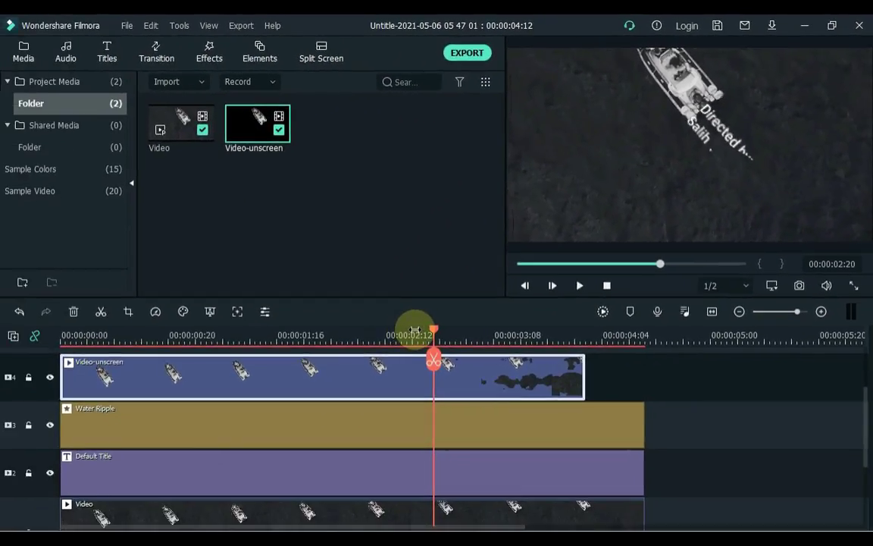
click(419, 328)
drag(429, 333, 415, 332)
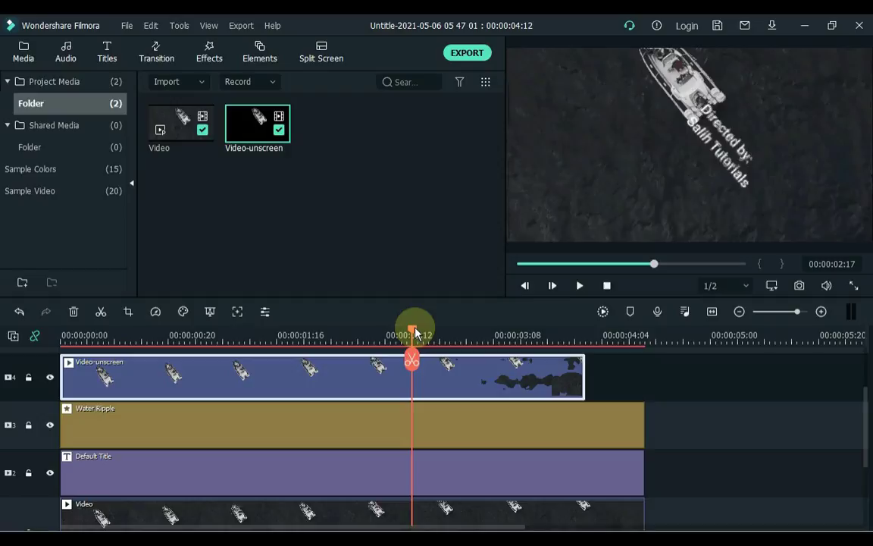
click(411, 389)
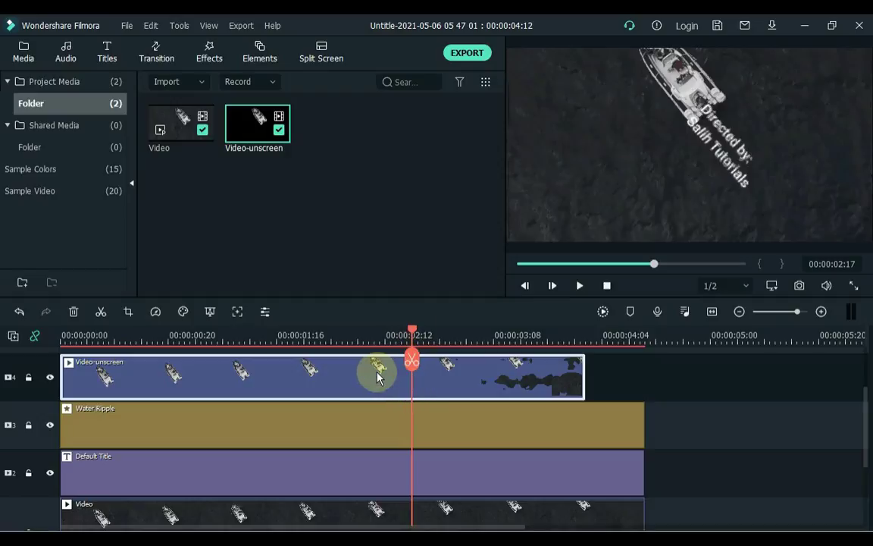
key(ctrl+b)
click(438, 388)
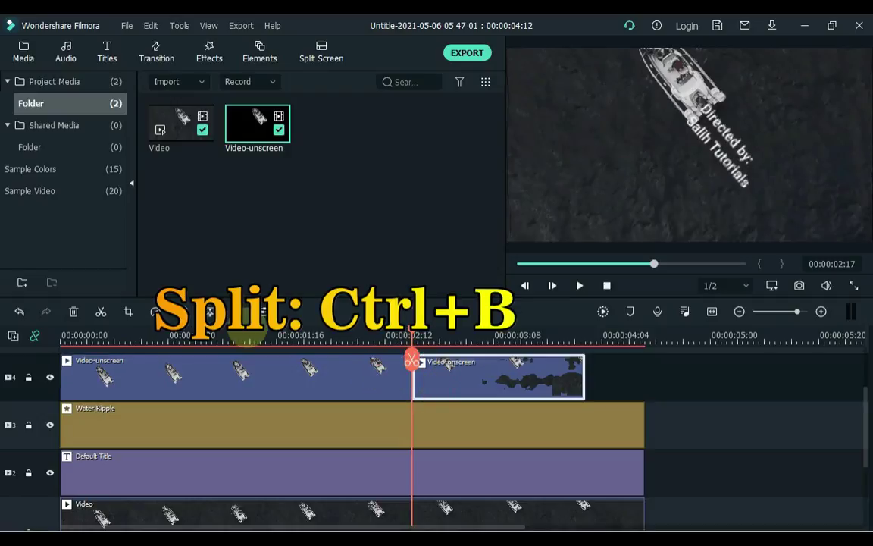
Crop the second Video-unscreen piece to a custom 640×123 top strip holding the boat
click(127, 312)
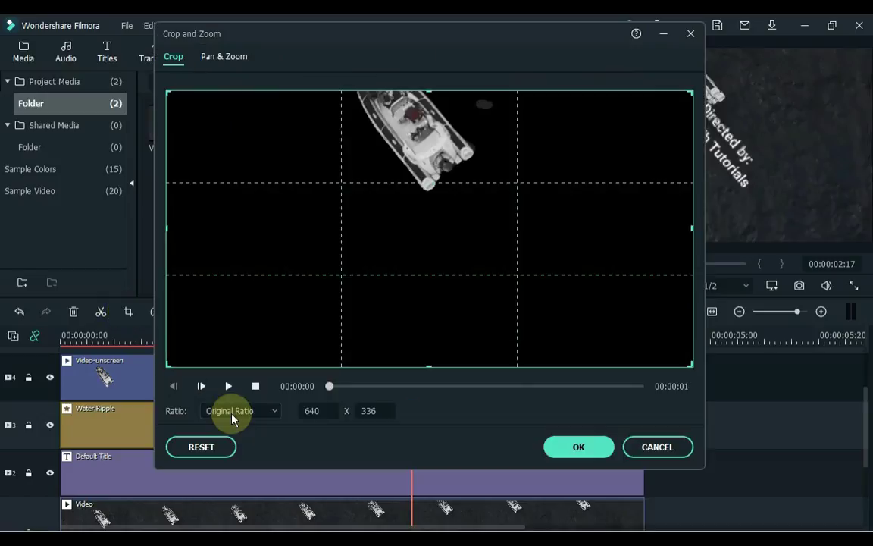
click(231, 416)
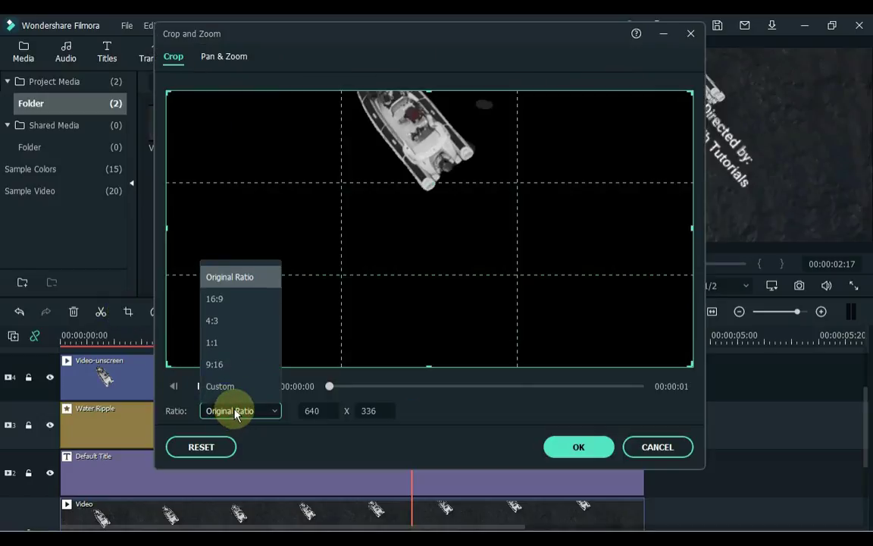
click(223, 386)
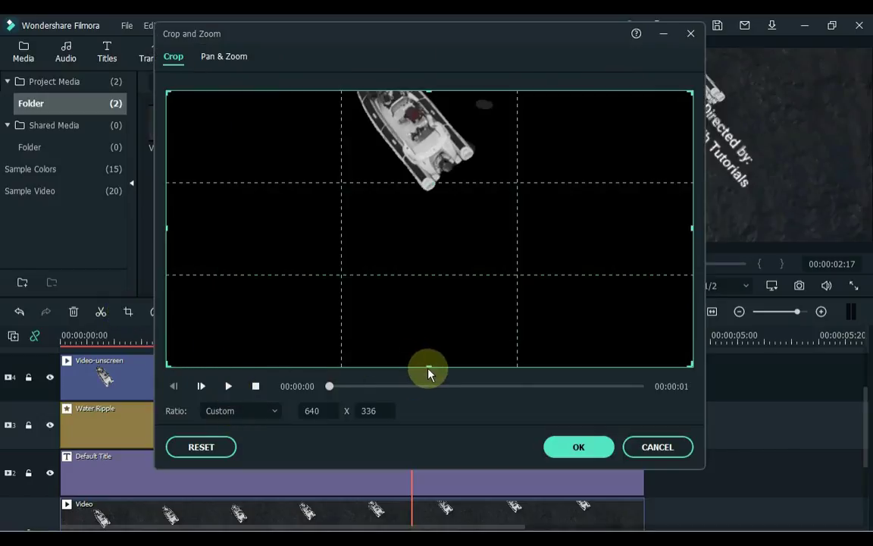
drag(428, 368, 423, 191)
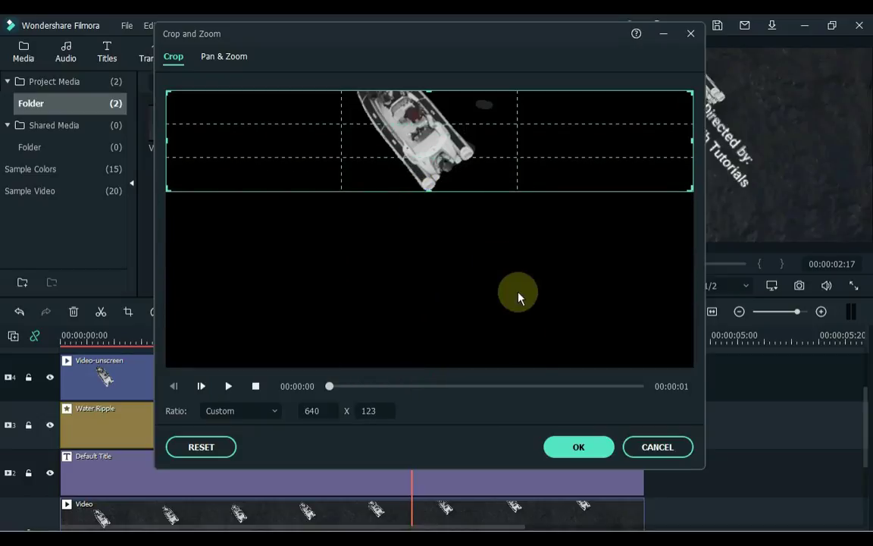
click(567, 447)
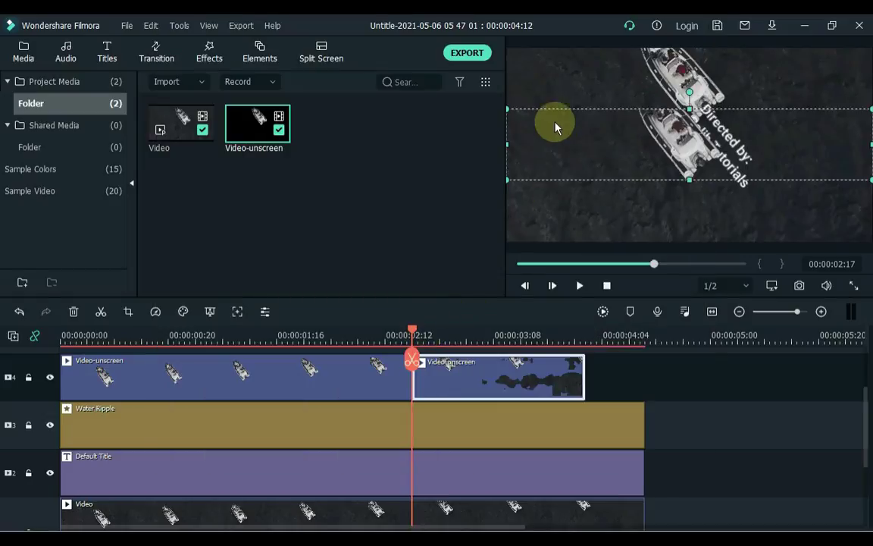
Move the unscreened boat overlay higher in the frame and play the text reveal from the start
drag(580, 107, 583, 50)
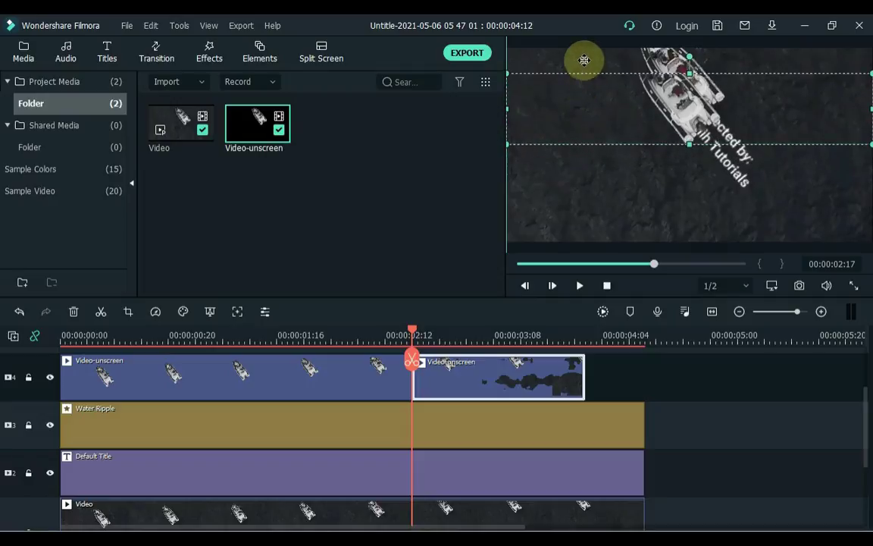
click(628, 378)
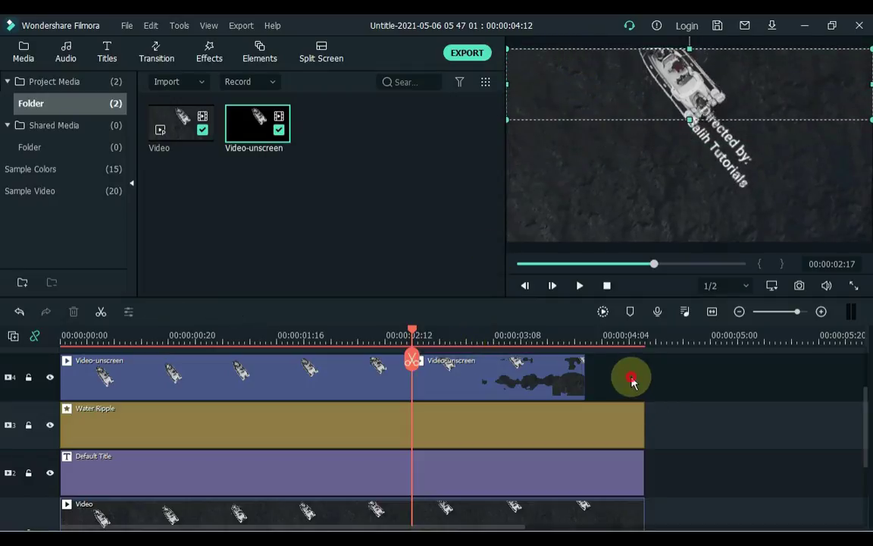
key(Home)
key(space)
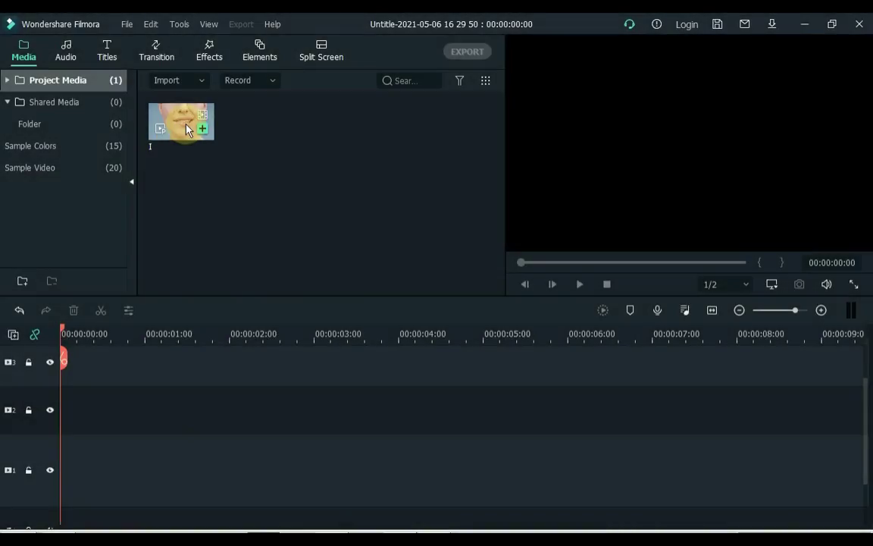
Place the face clip on track 1 and a Red sample colour clip above it, stretched to match
mouse_move(186, 131)
mouse_down()
mouse_move(82, 494)
mouse_move(57, 491)
mouse_up()
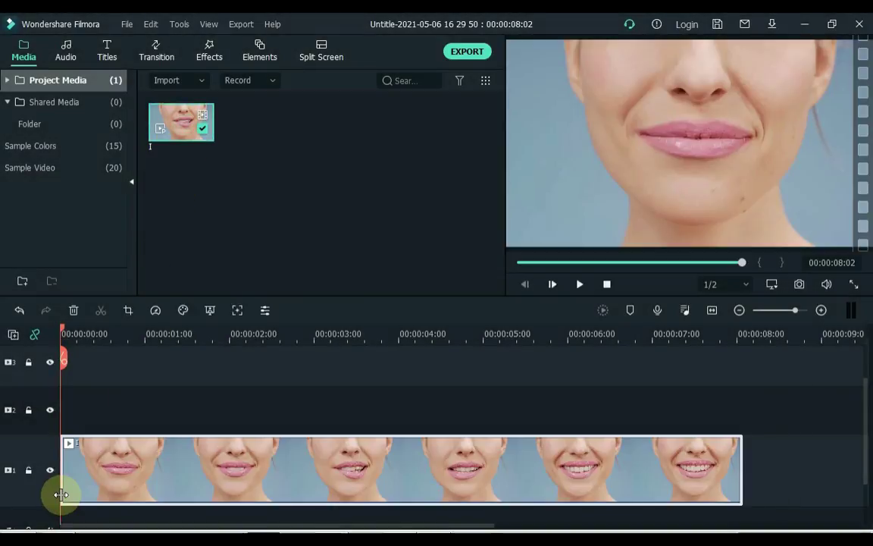
click(107, 147)
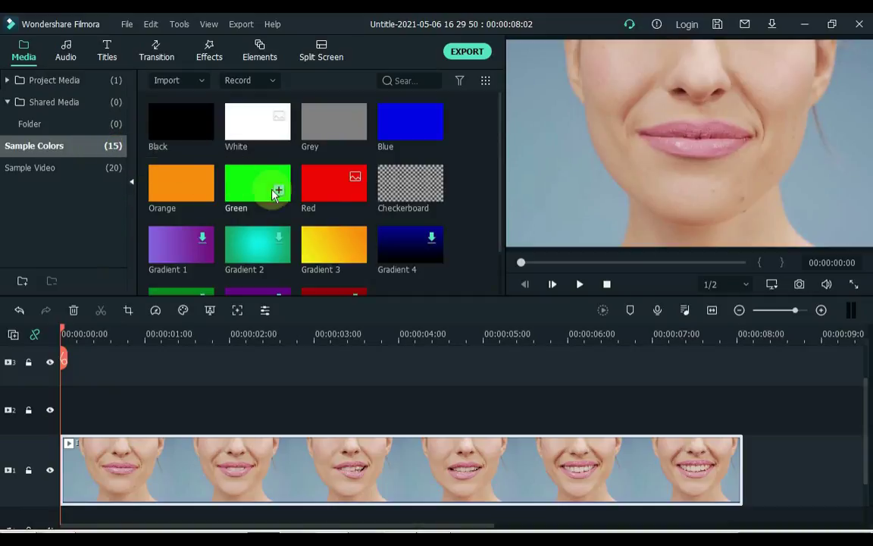
mouse_move(327, 185)
mouse_down()
mouse_move(134, 393)
mouse_move(62, 410)
mouse_up()
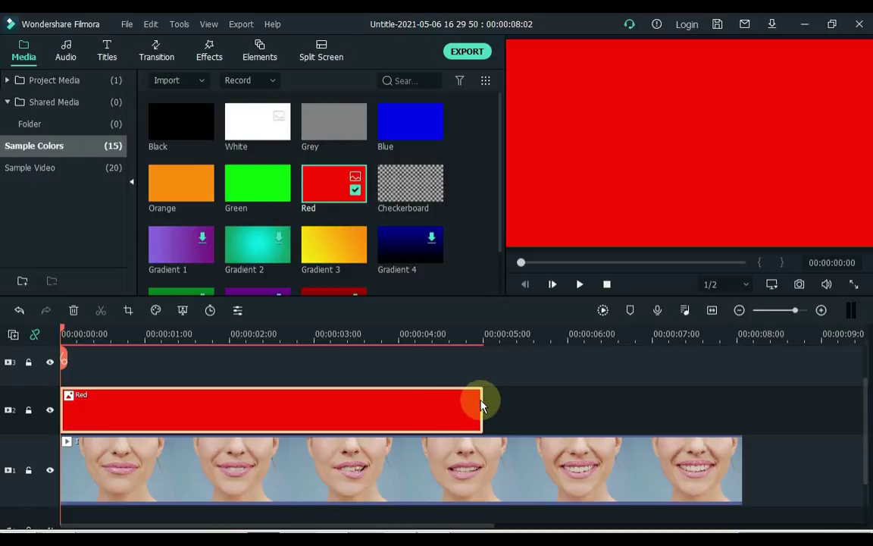
drag(482, 404, 743, 408)
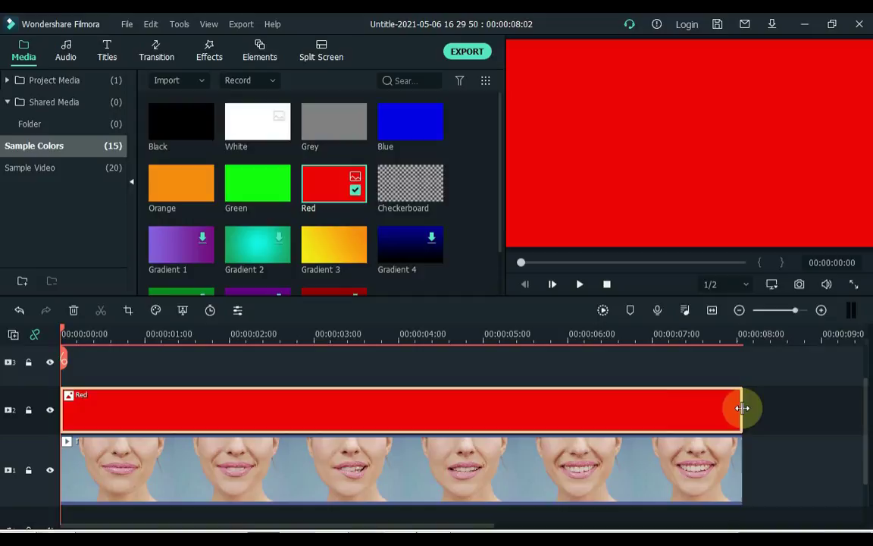
click(361, 379)
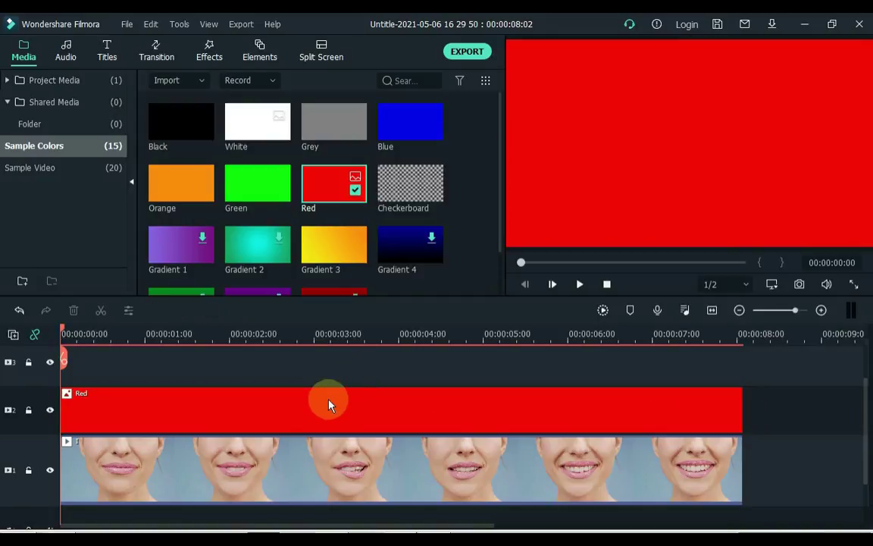
Set the Red colour clip's compositing opacity to 25%
double_click(328, 404)
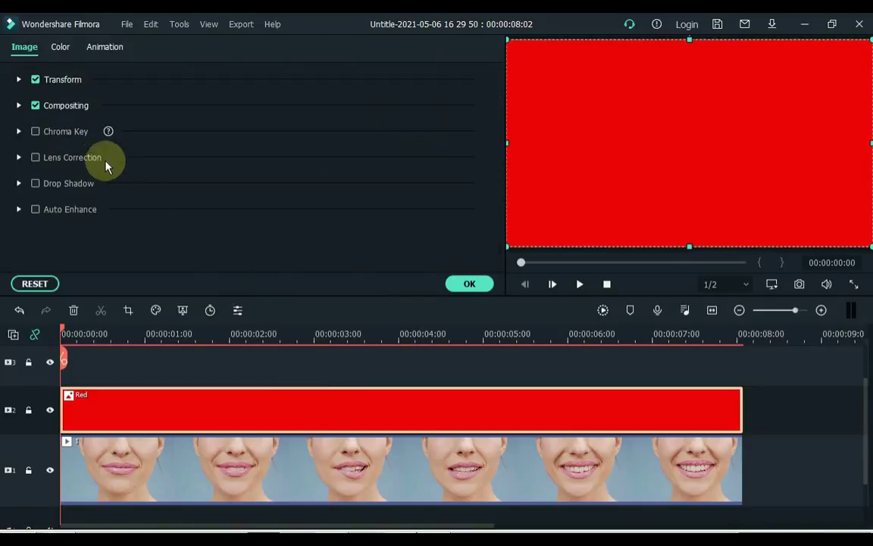
click(19, 106)
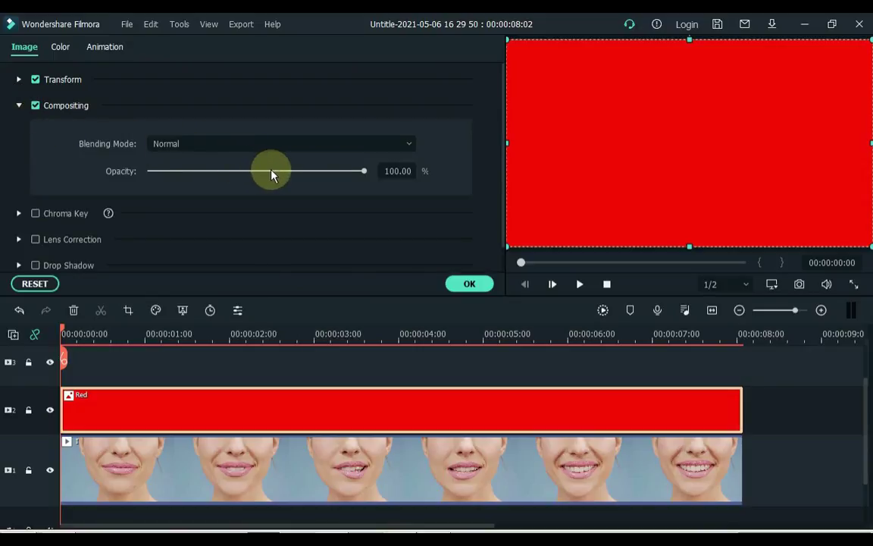
drag(271, 175, 206, 172)
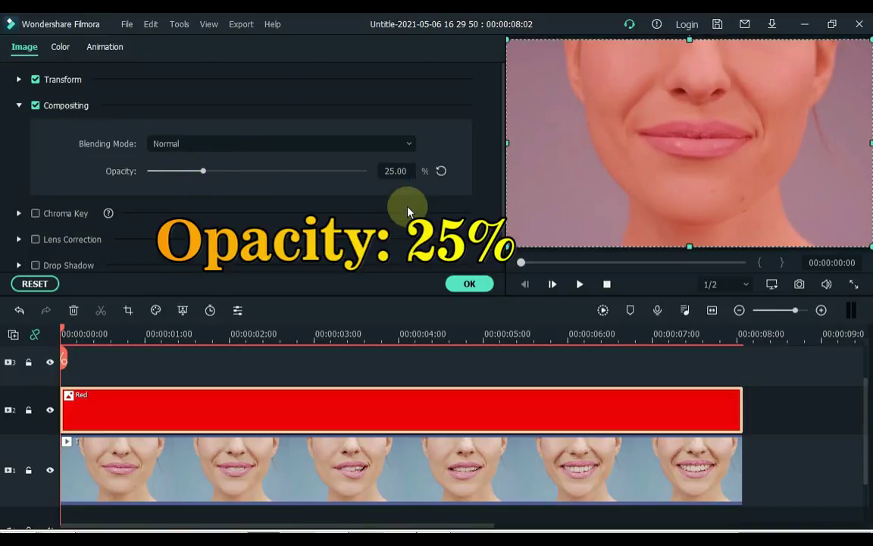
click(470, 285)
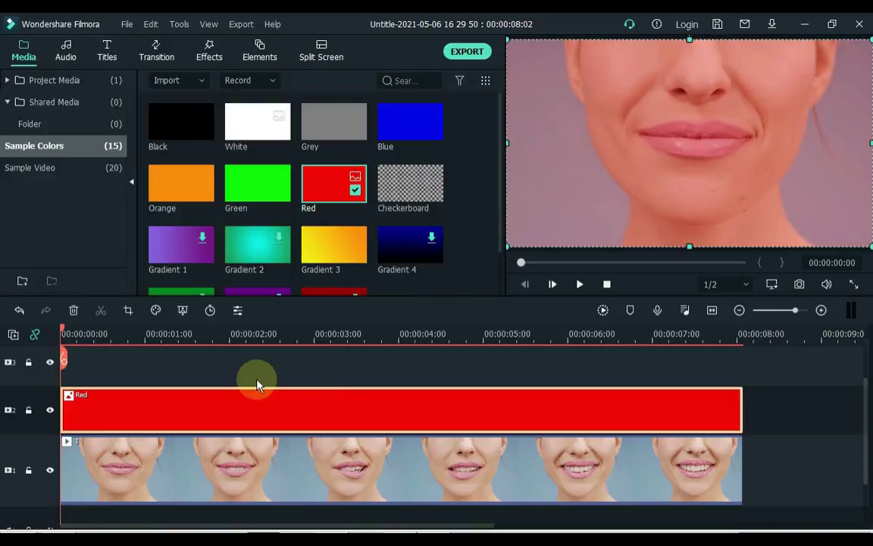
Split the Red clip at about 00:00:01:10 and add an Erase Slide transition on the cut
key(space)
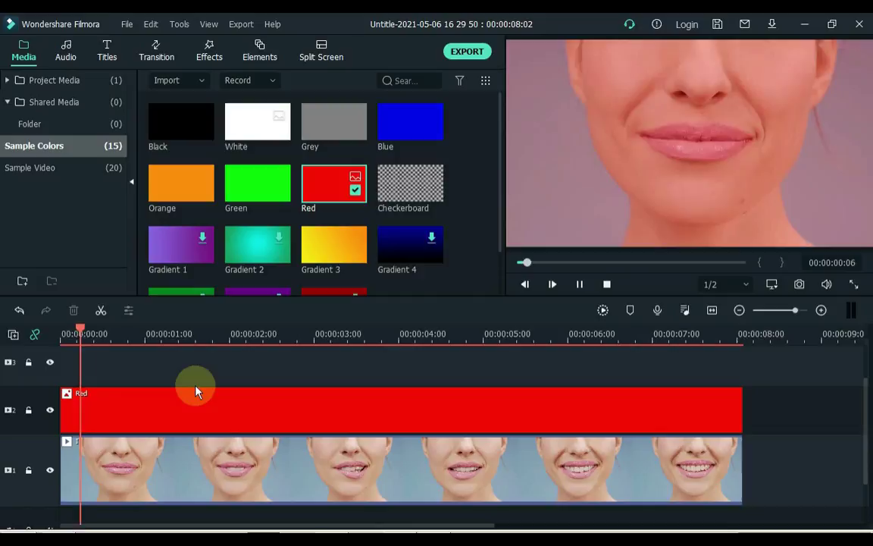
click(182, 401)
click(100, 311)
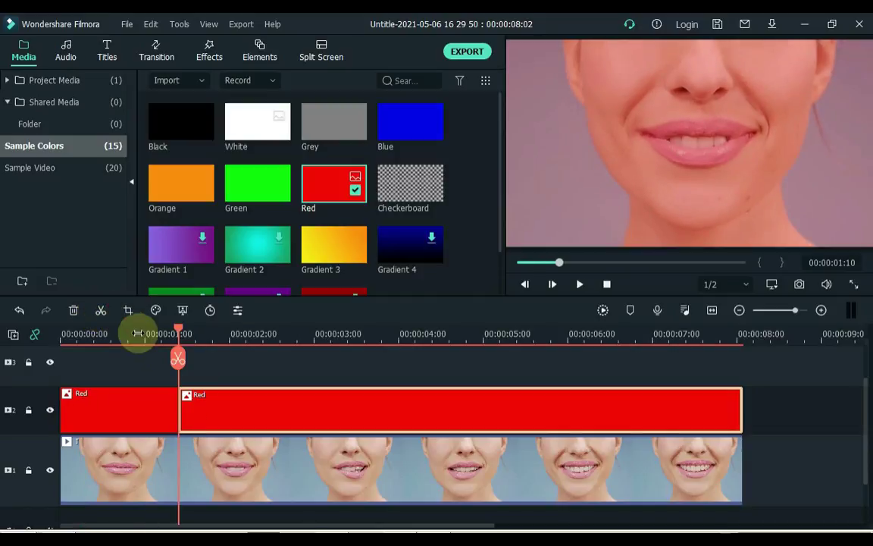
click(158, 53)
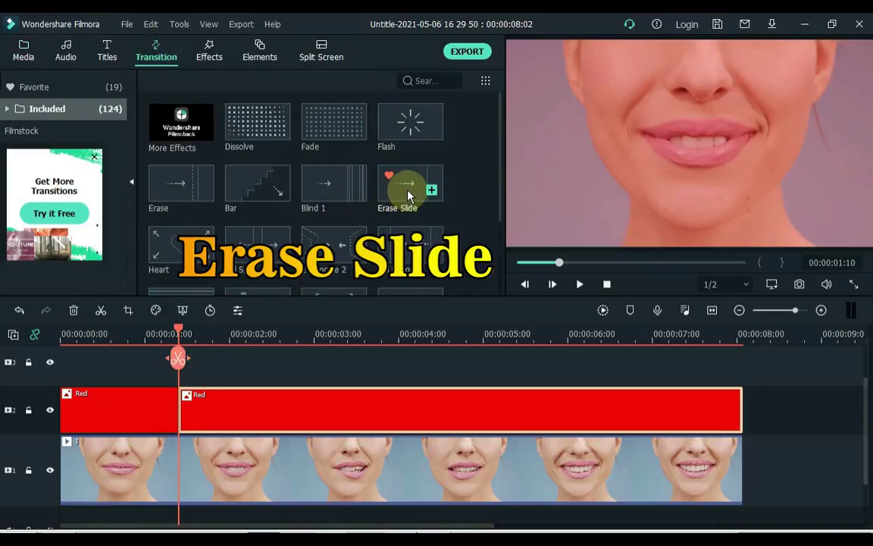
mouse_move(404, 204)
mouse_down()
mouse_move(204, 387)
mouse_move(168, 407)
mouse_up()
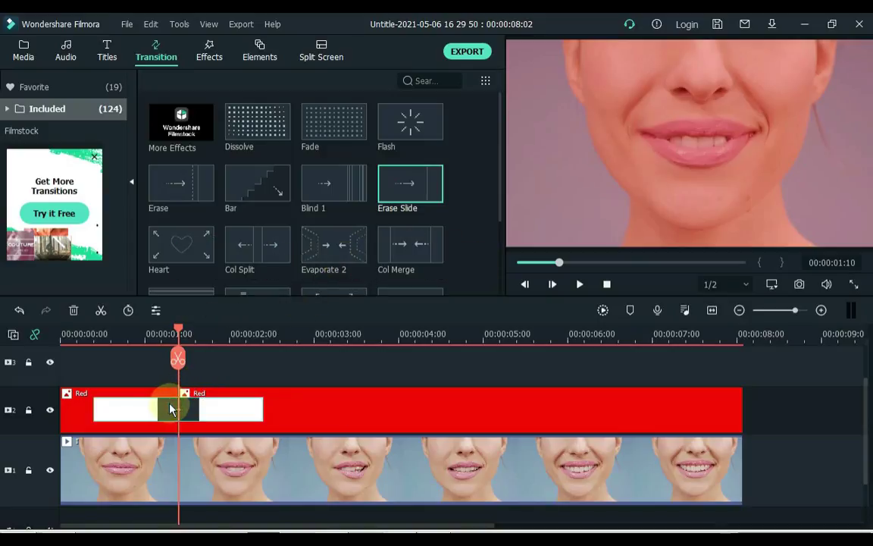
Narrow the second red clip to the right half of the frame and play the before/after wipe
click(325, 414)
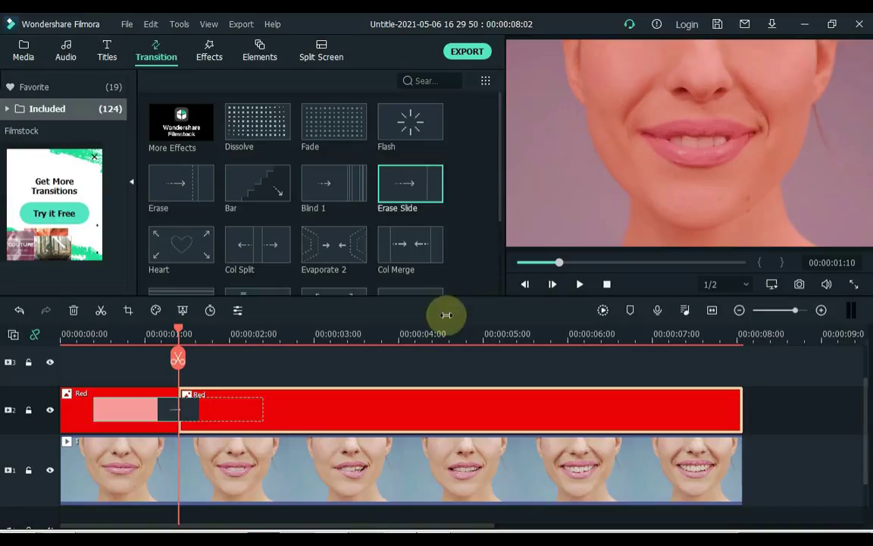
click(556, 184)
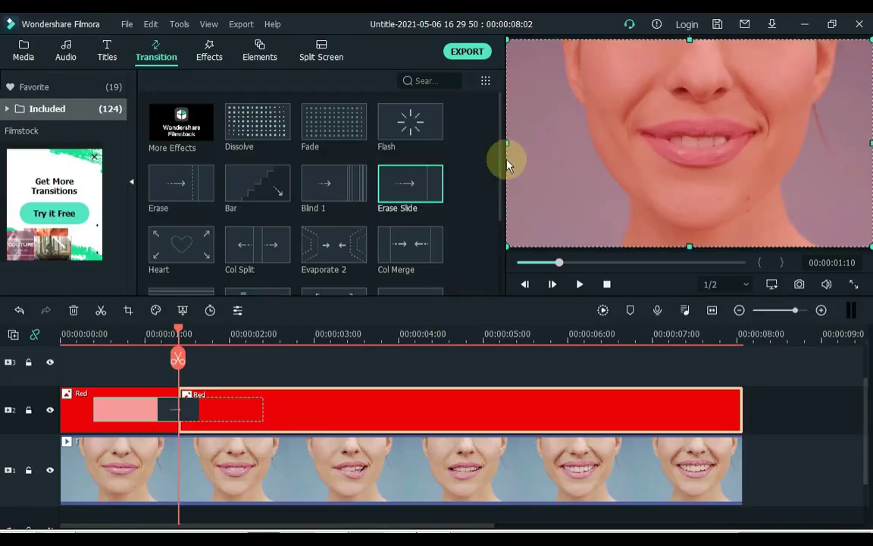
mouse_move(508, 144)
mouse_down()
mouse_move(701, 162)
mouse_move(707, 144)
mouse_up()
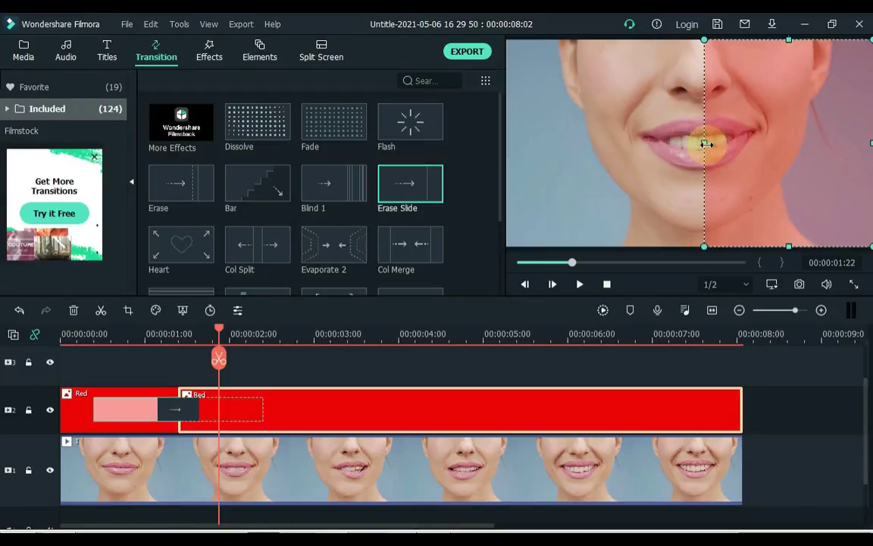
click(524, 281)
click(350, 357)
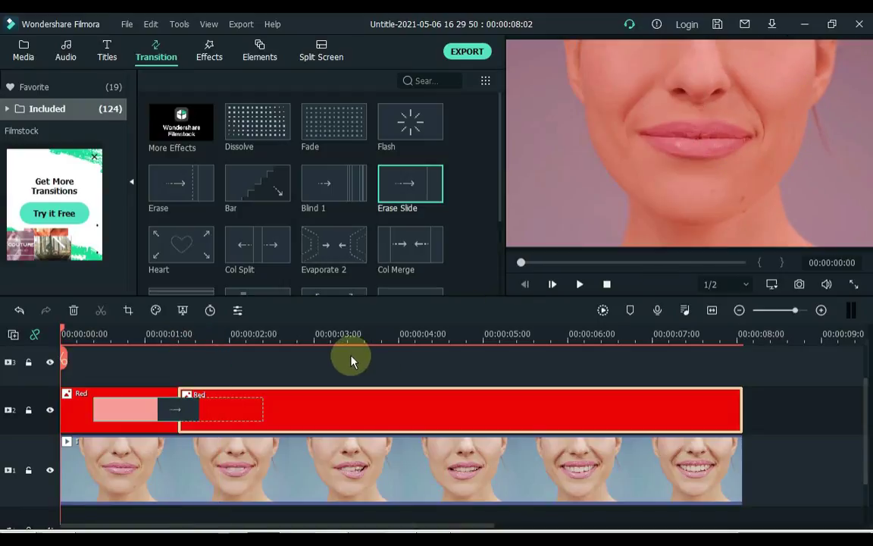
key(space)
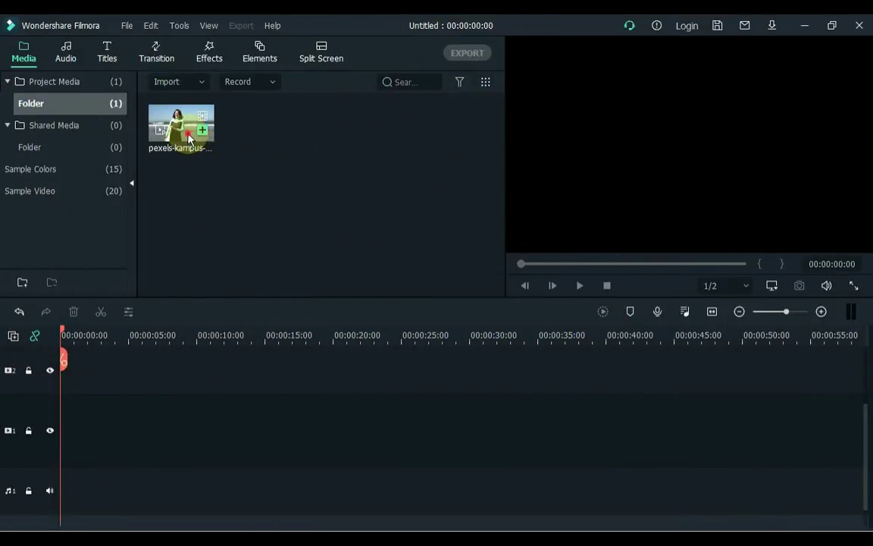
Place the surfer clip on tracks 1 and 3, then hide track 1
drag(190, 138, 53, 423)
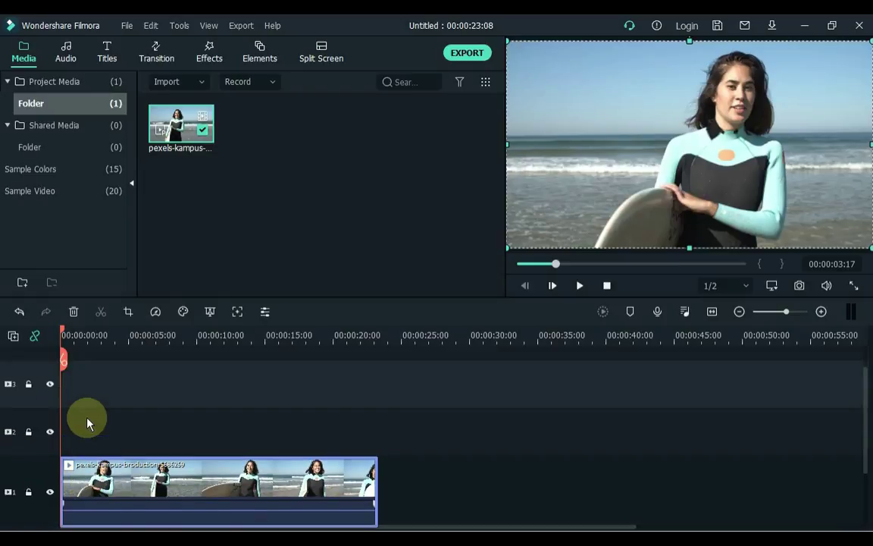
mouse_move(181, 125)
drag(182, 135, 72, 410)
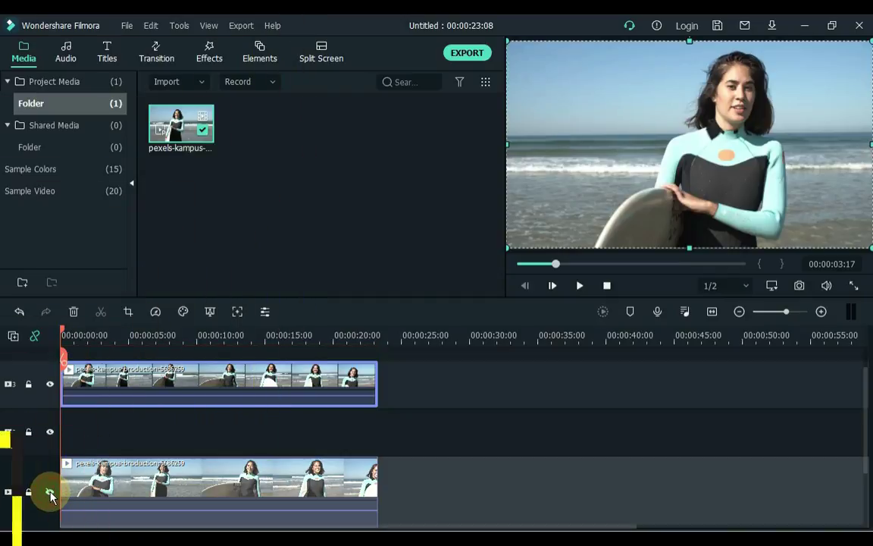
click(50, 493)
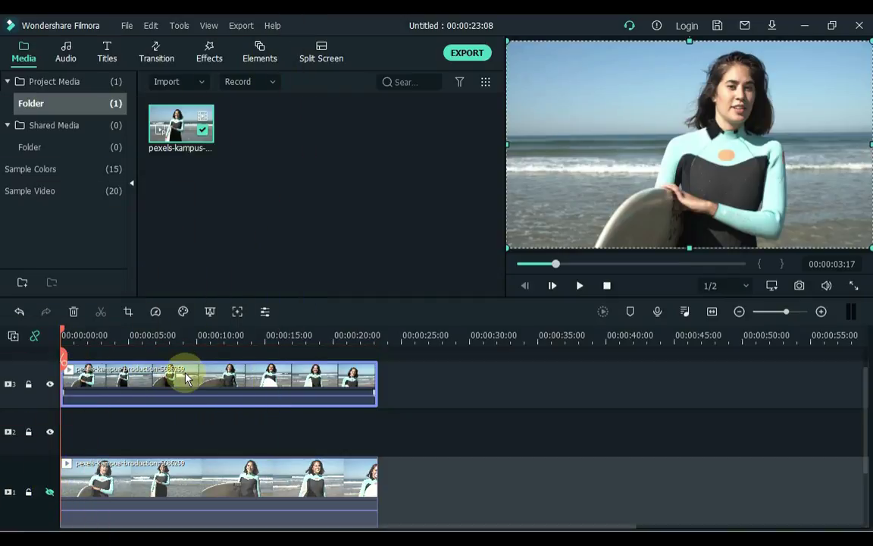
Chroma-key the sky out of the top surfer clip with offset 100 and tolerance 53
click(211, 312)
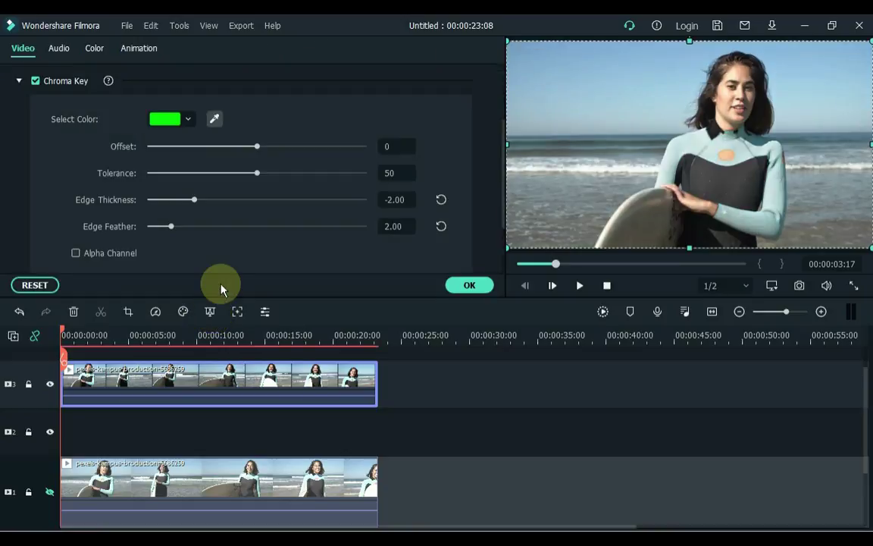
click(215, 120)
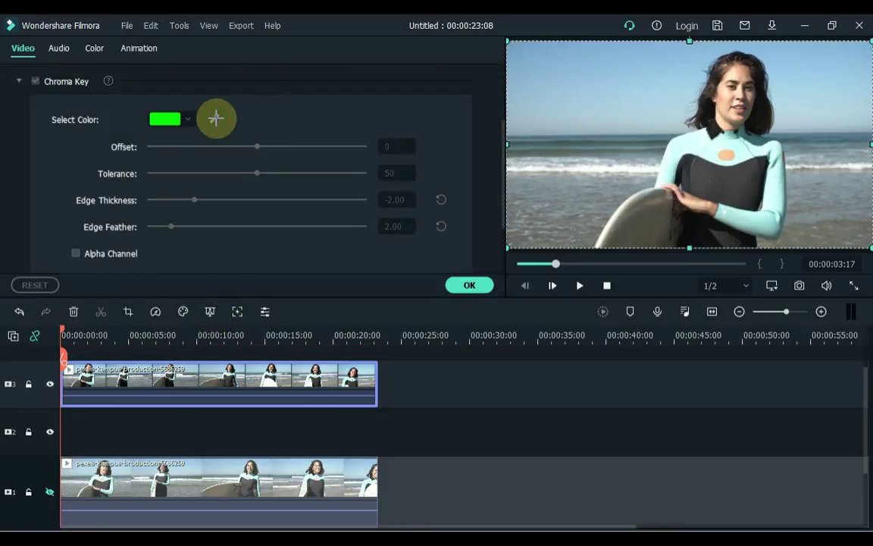
click(602, 52)
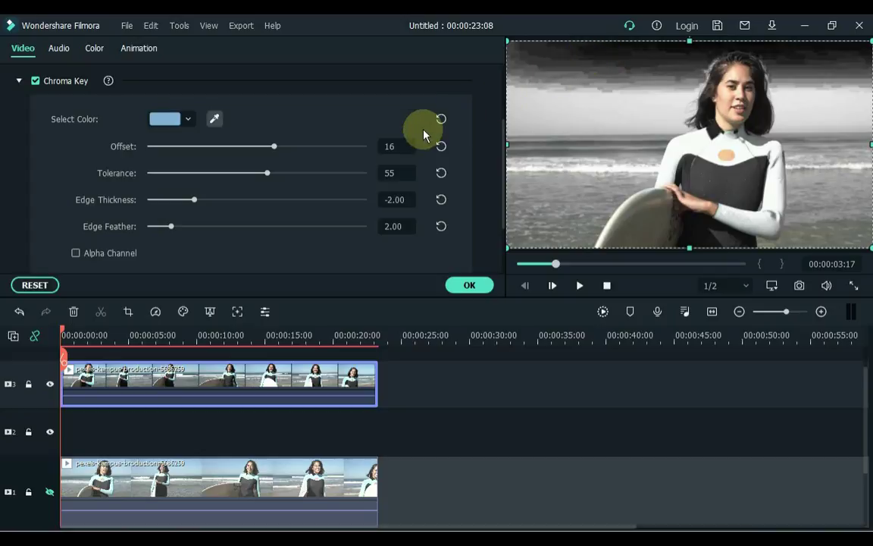
drag(276, 150, 370, 155)
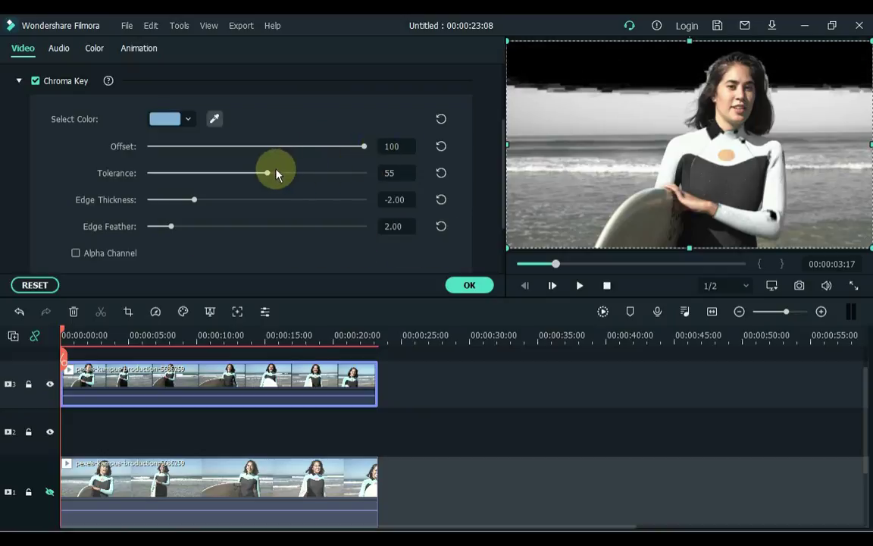
drag(269, 175, 265, 176)
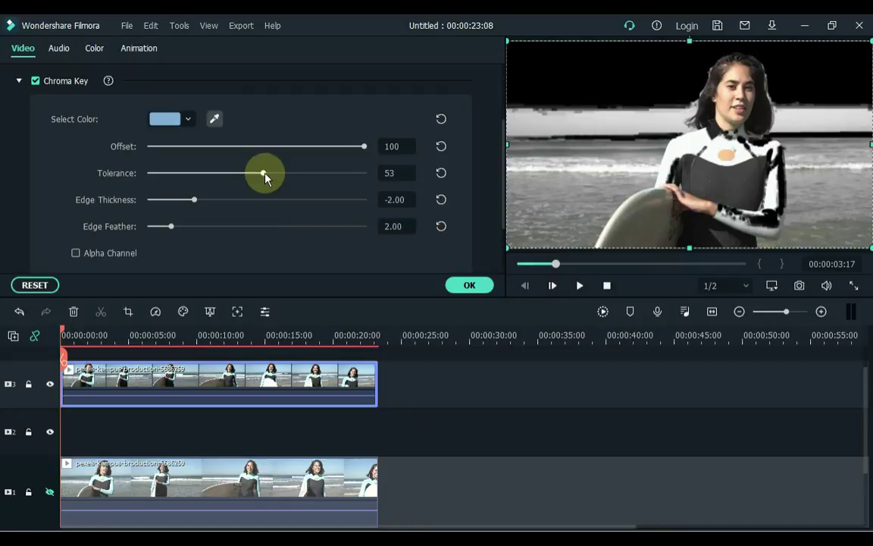
click(18, 80)
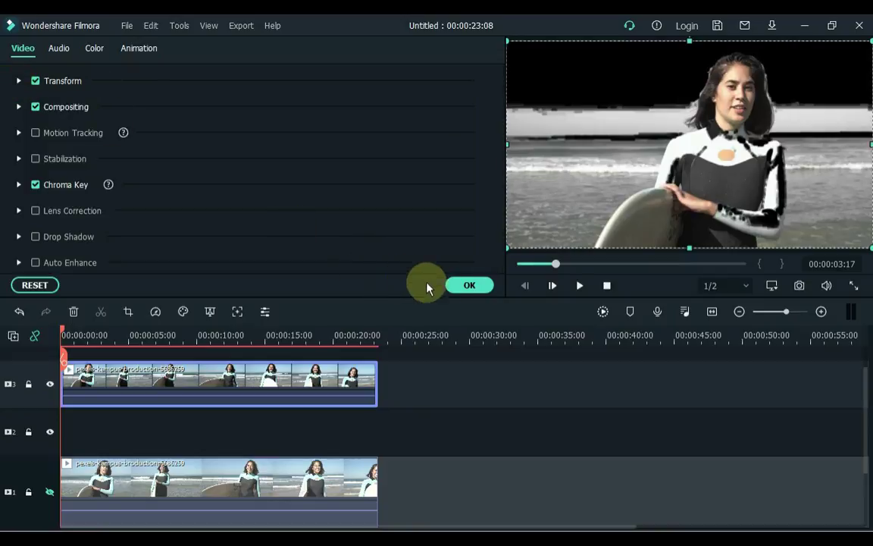
Confirm the keying and place a Default Title on track 2 at the timeline start
click(467, 288)
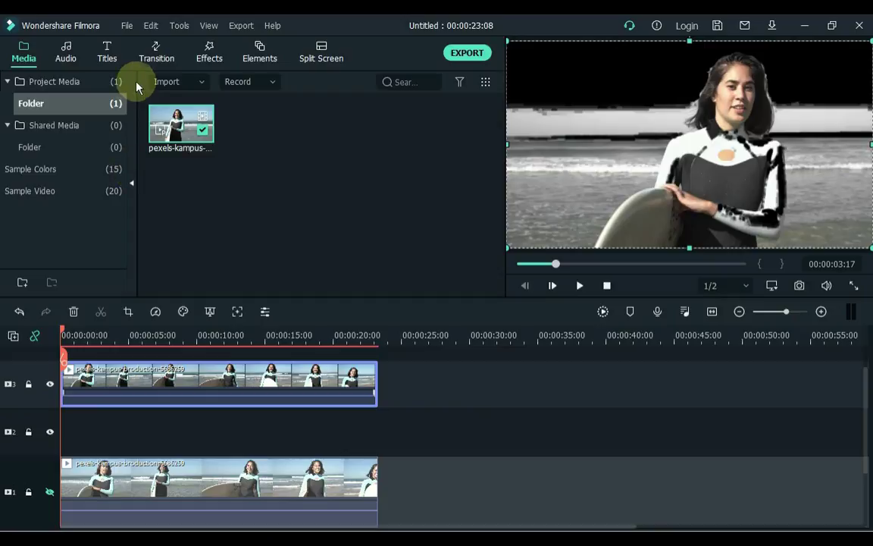
click(110, 59)
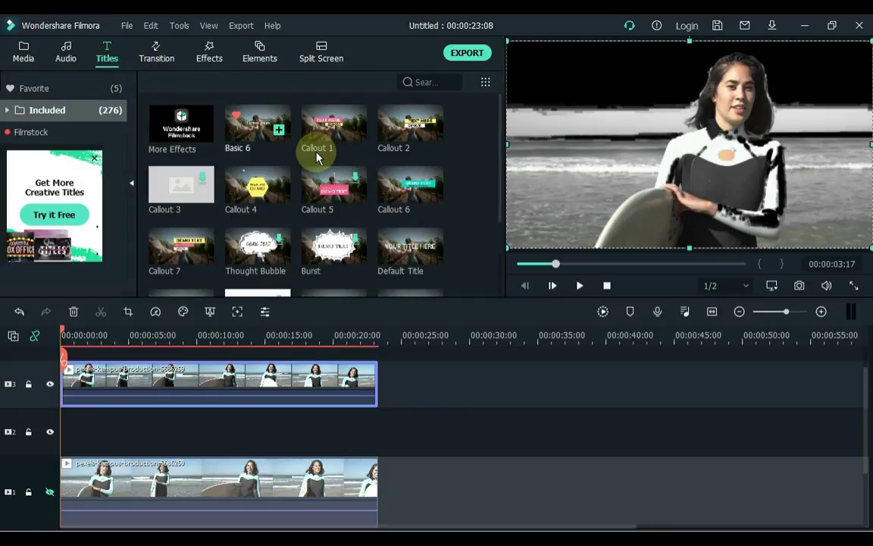
mouse_move(410, 247)
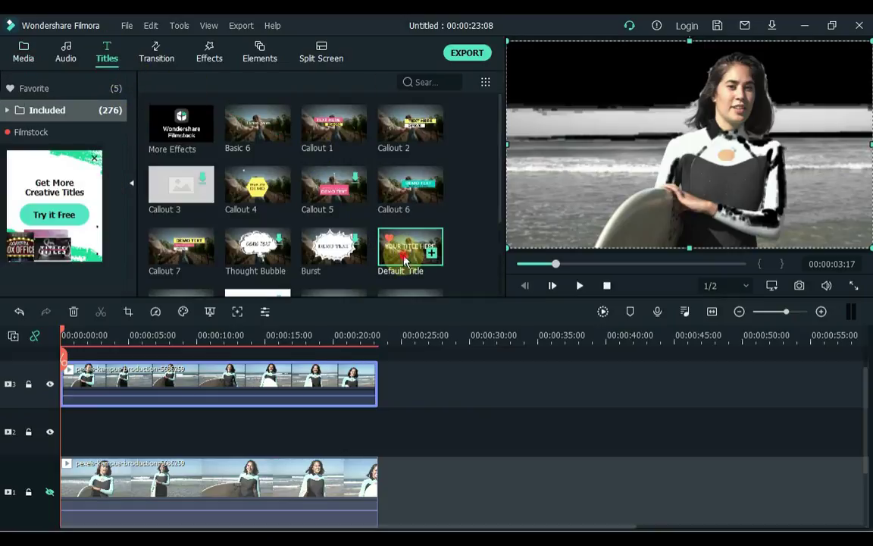
drag(406, 259, 428, 358)
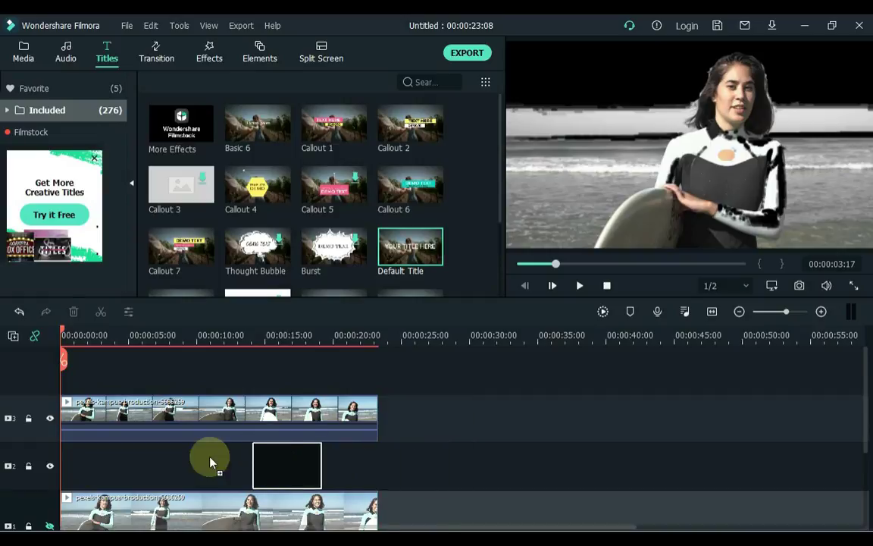
mouse_move(404, 432)
mouse_down()
mouse_move(131, 465)
mouse_move(374, 459)
mouse_up()
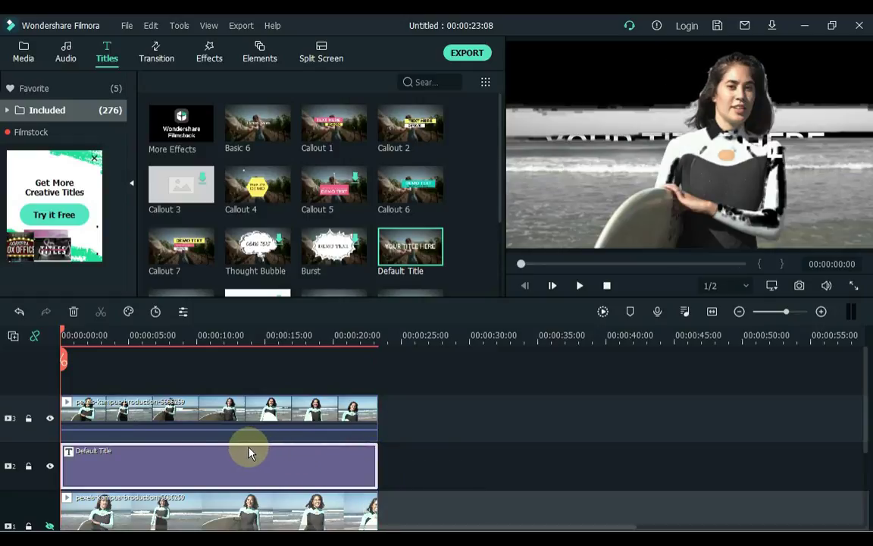
Move the title toward the top of the frame and change its text to 'TEXT BEHIND'
double_click(248, 450)
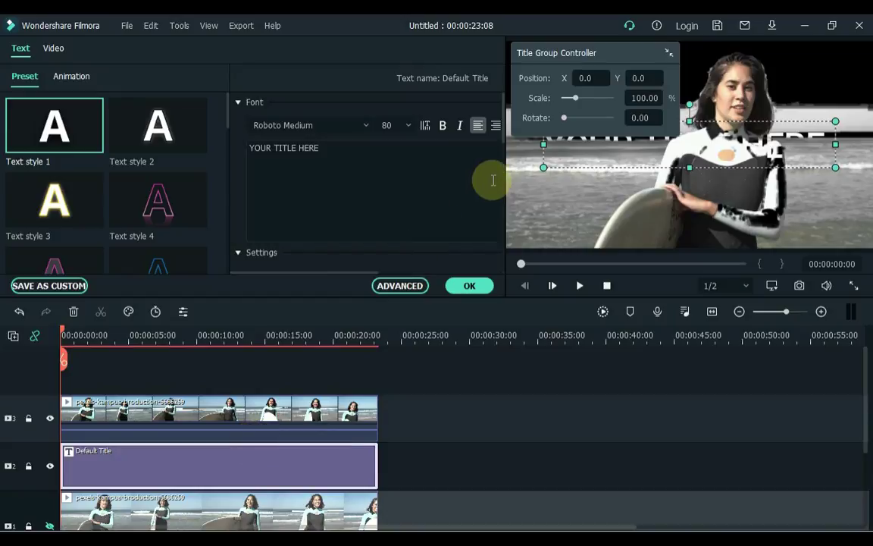
drag(567, 63, 554, 276)
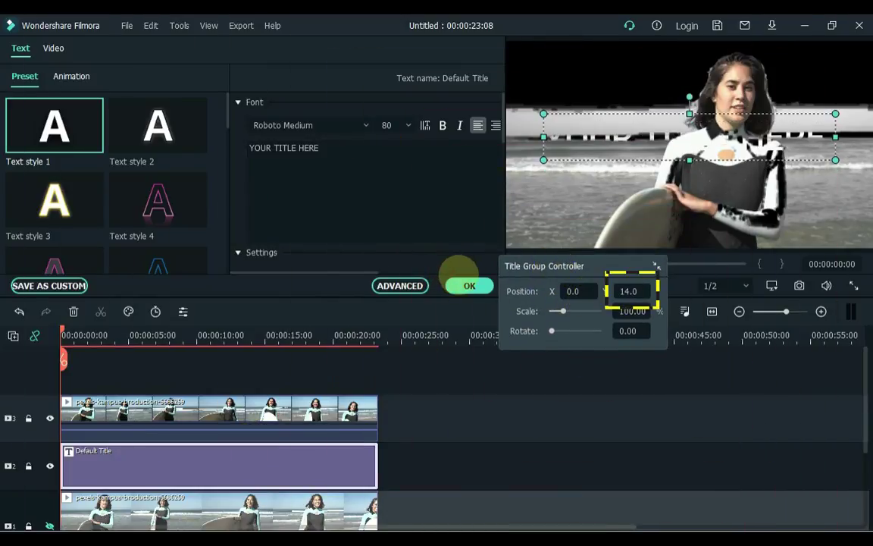
drag(624, 291, 449, 267)
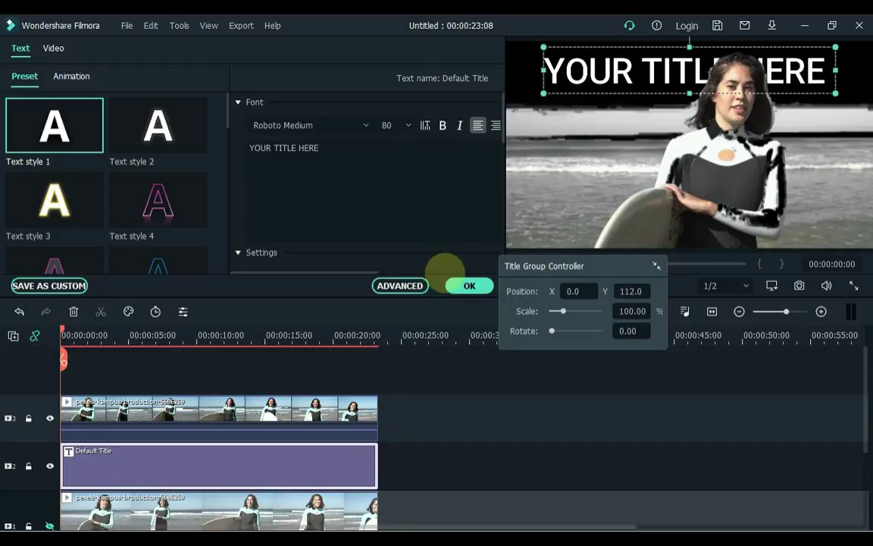
triple_click(356, 152)
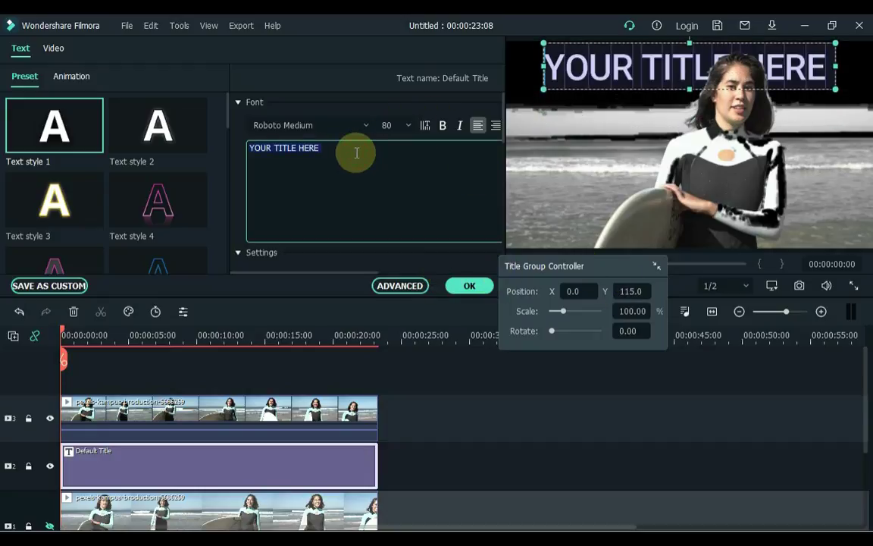
text(TEXT BEHIND)
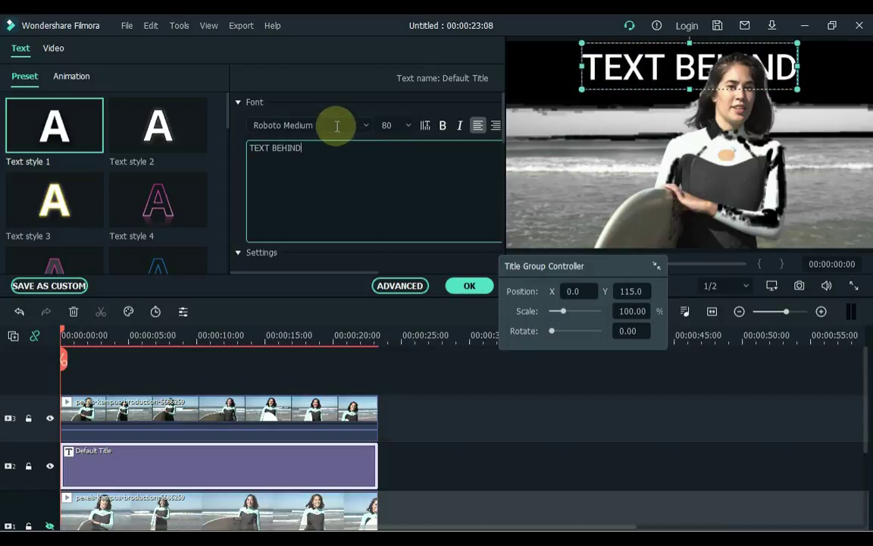
Style the title in Swis721 Blk BT Black, size 90, with Text style 13
click(336, 125)
text(Swis721 Blk BT Black)
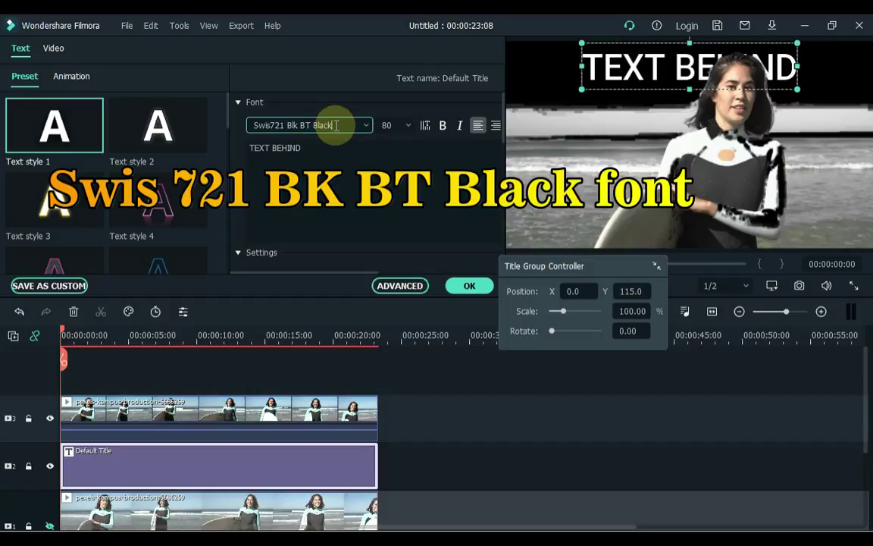
key(Return)
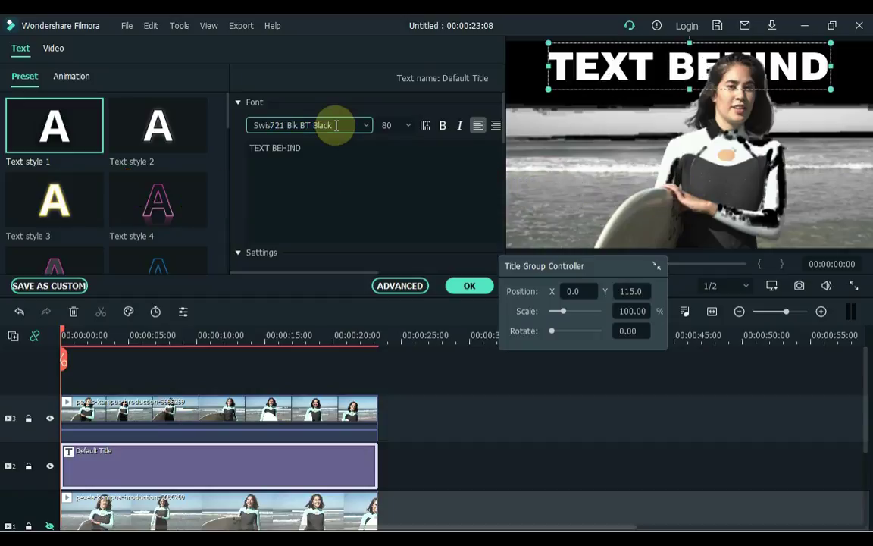
click(409, 127)
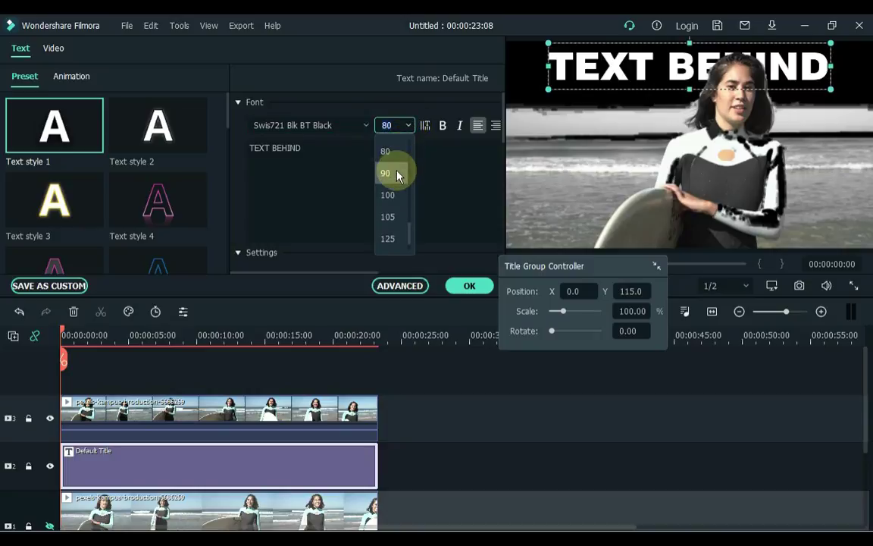
click(389, 173)
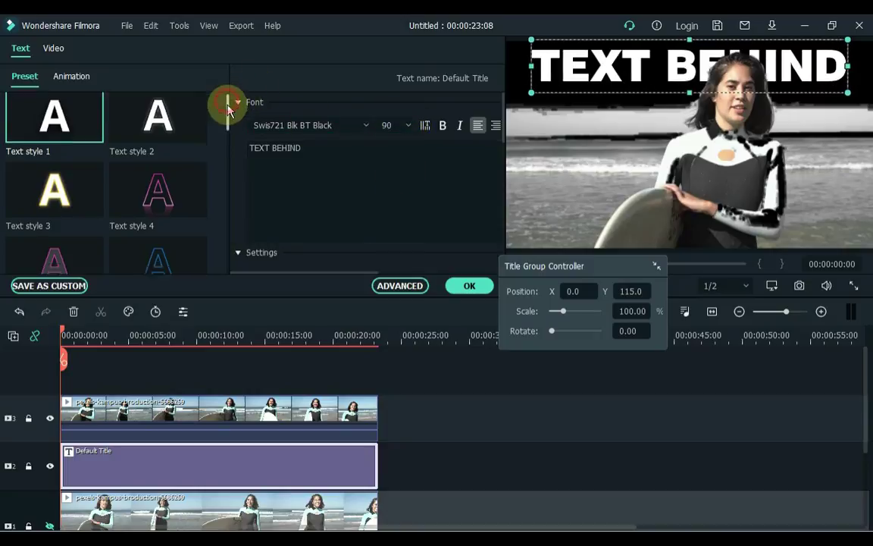
mouse_move(228, 102)
mouse_down()
mouse_move(229, 195)
mouse_move(228, 188)
mouse_up()
mouse_move(54, 160)
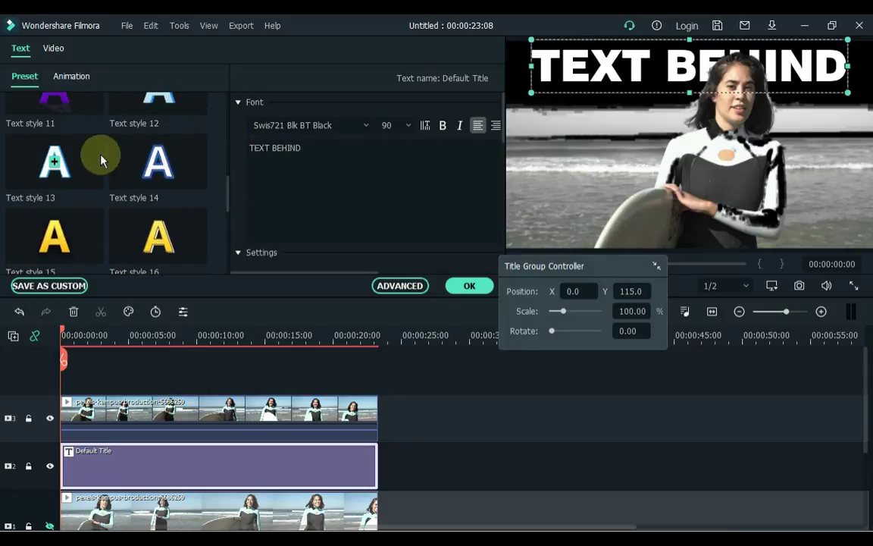
click(90, 169)
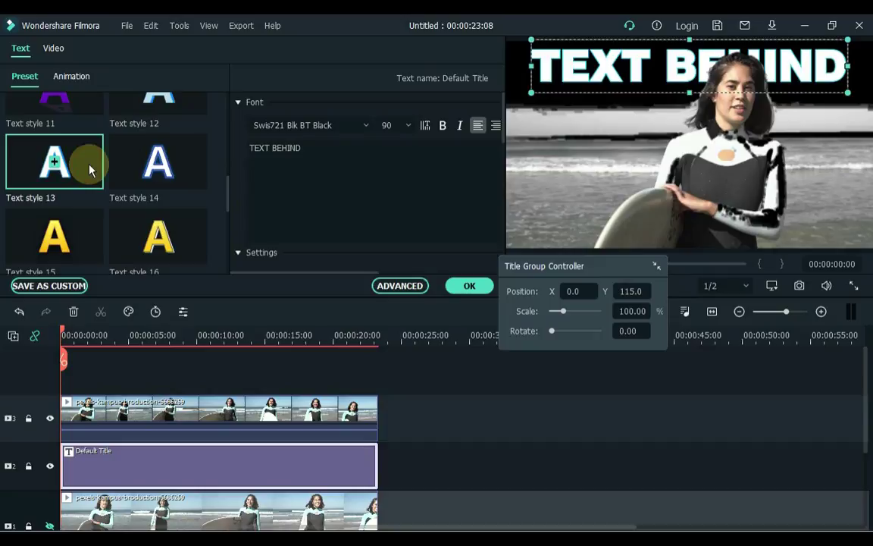
Confirm the title, unhide track 1's surfer clip, and play the text-behind effect
click(466, 288)
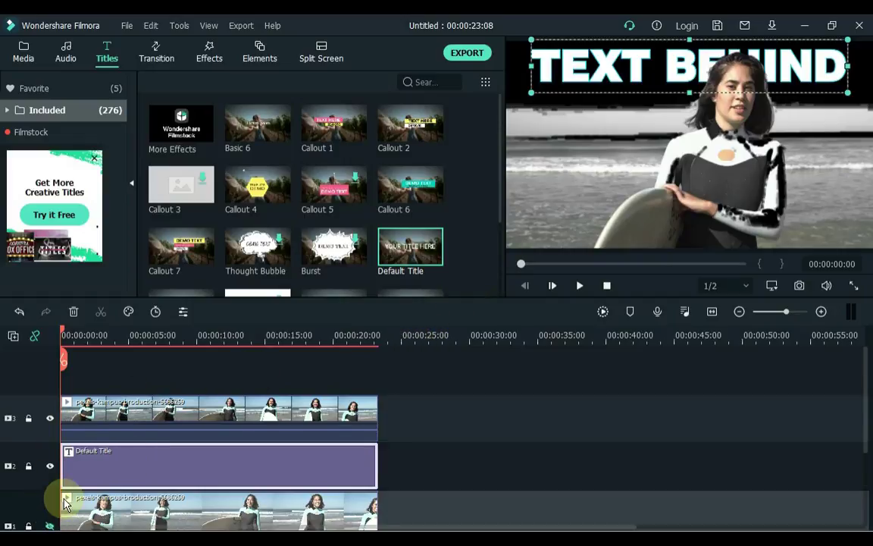
scroll(65, 504, down, 1)
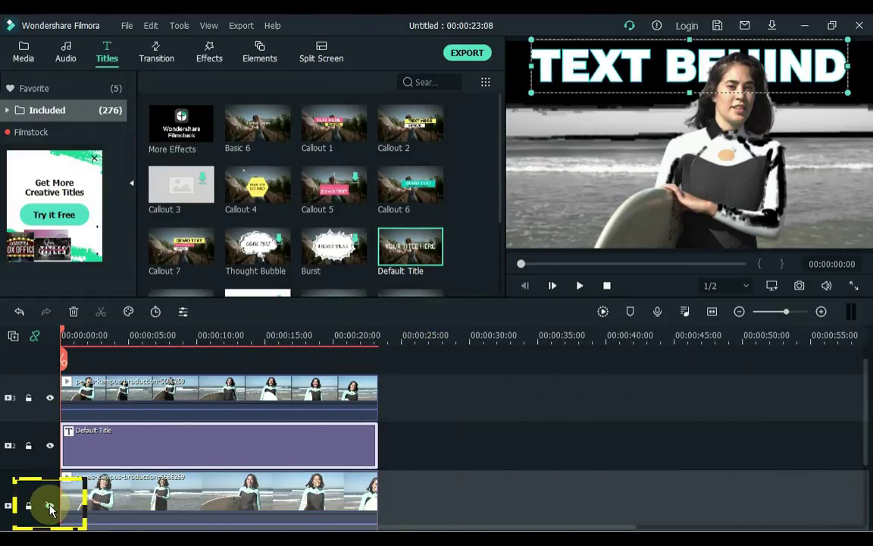
click(50, 506)
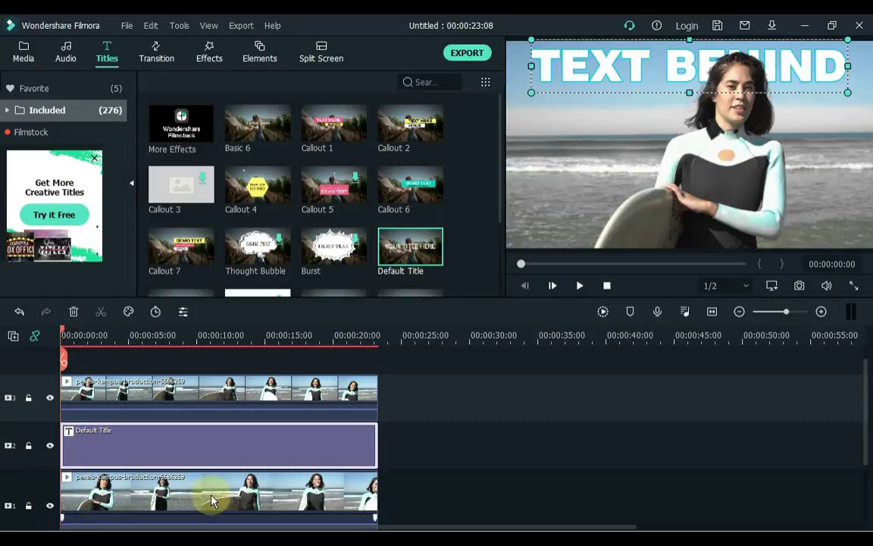
click(406, 458)
key(space)
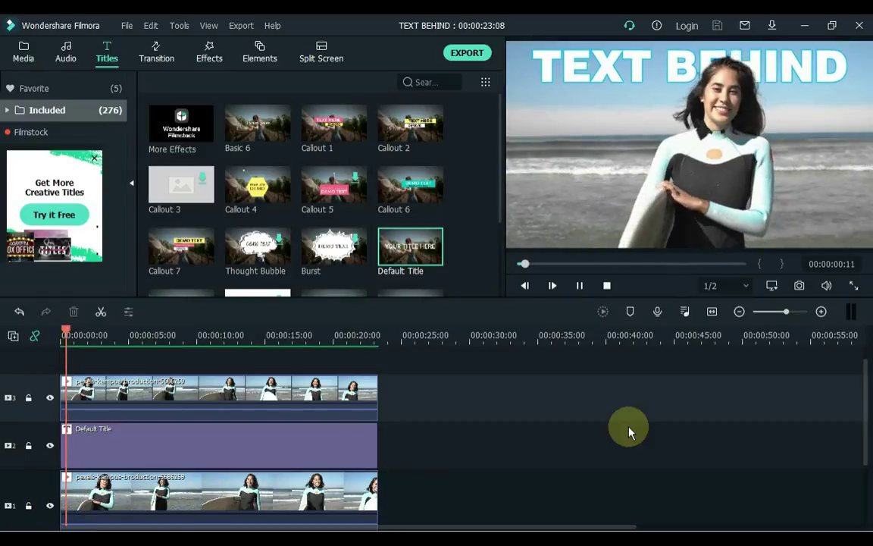